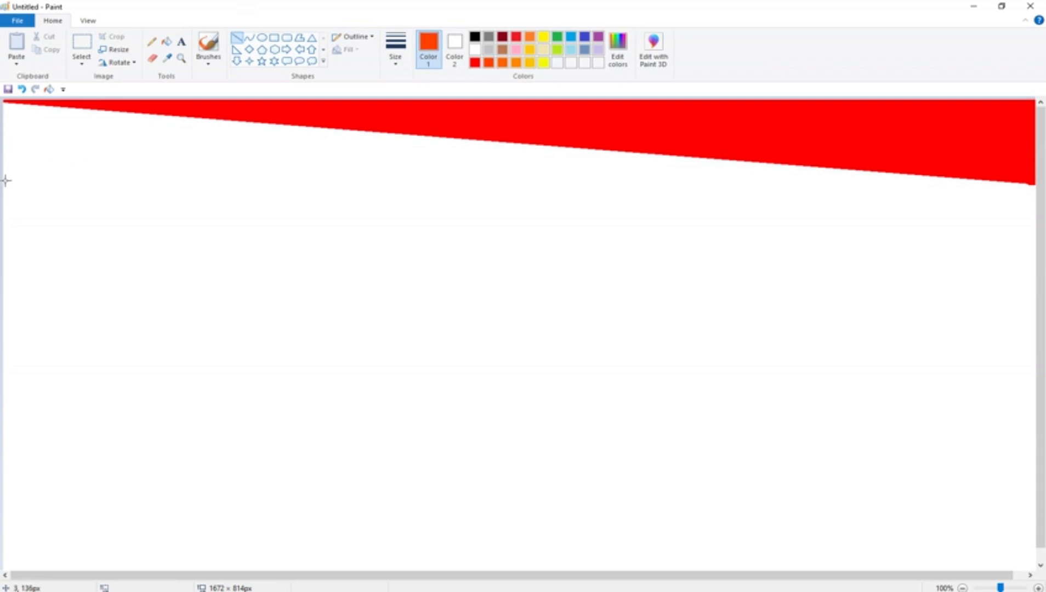
# Step: Draw a red-orange slanted line, about 1813 × 262 px, across the canvas below the red area and fill the band between them red-orange
pyautogui.moveTo(6, 181)
pyautogui.mouseDown()
pyautogui.moveTo(387, 266)
pyautogui.moveTo(1043, 310)
pyautogui.mouseUp()
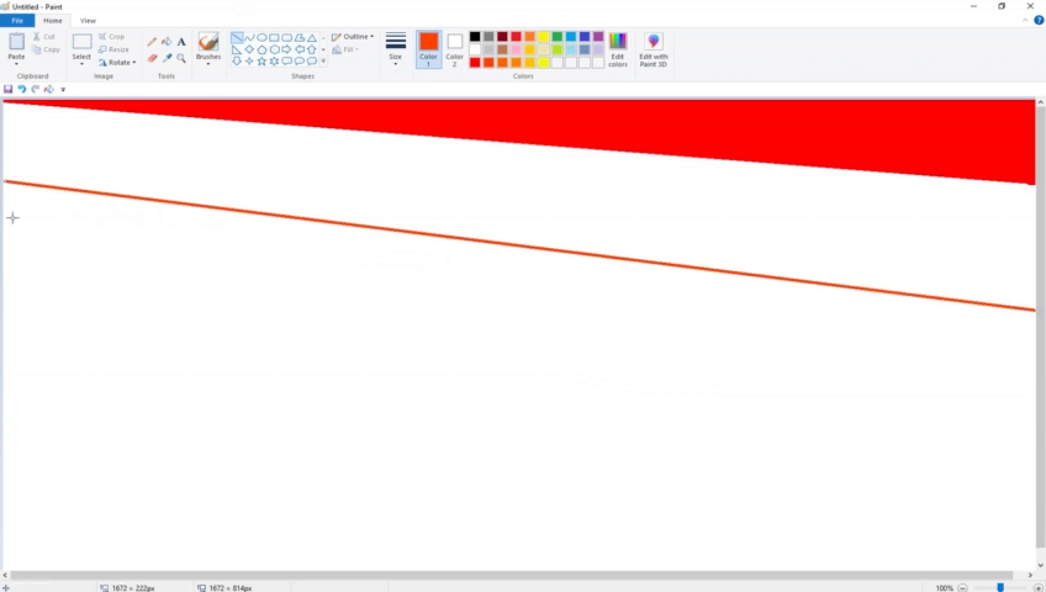
pyautogui.moveTo(6, 181); pyautogui.dragTo(1, 174)
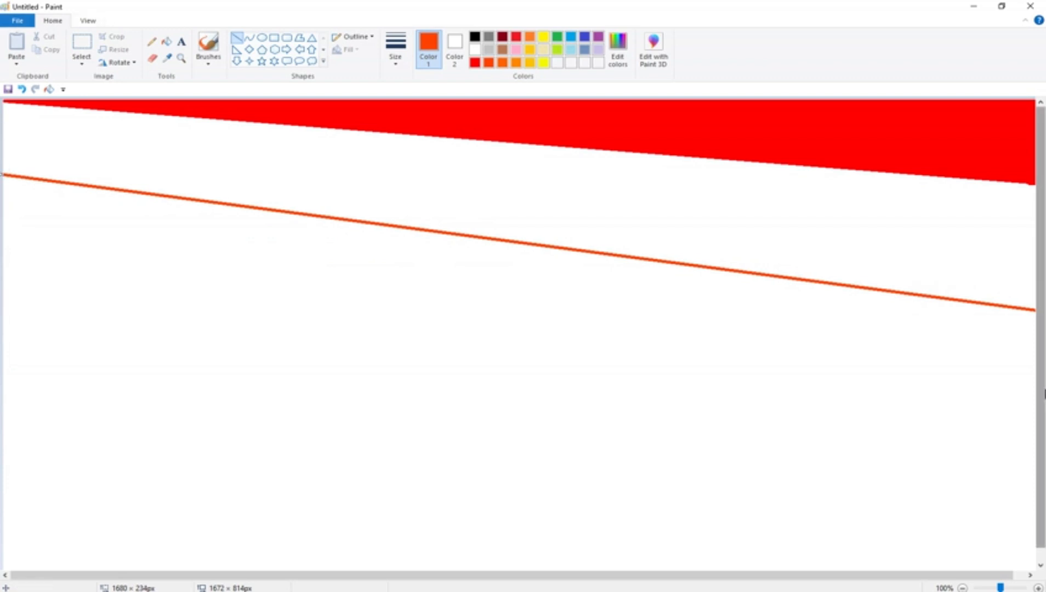
pyautogui.moveTo(1032, 310)
pyautogui.mouseDown()
pyautogui.moveTo(967, 306)
pyautogui.moveTo(1043, 332)
pyautogui.moveTo(1044, 322)
pyautogui.mouseUp()
pyautogui.moveTo(482, 576); pyautogui.dragTo(422, 576)
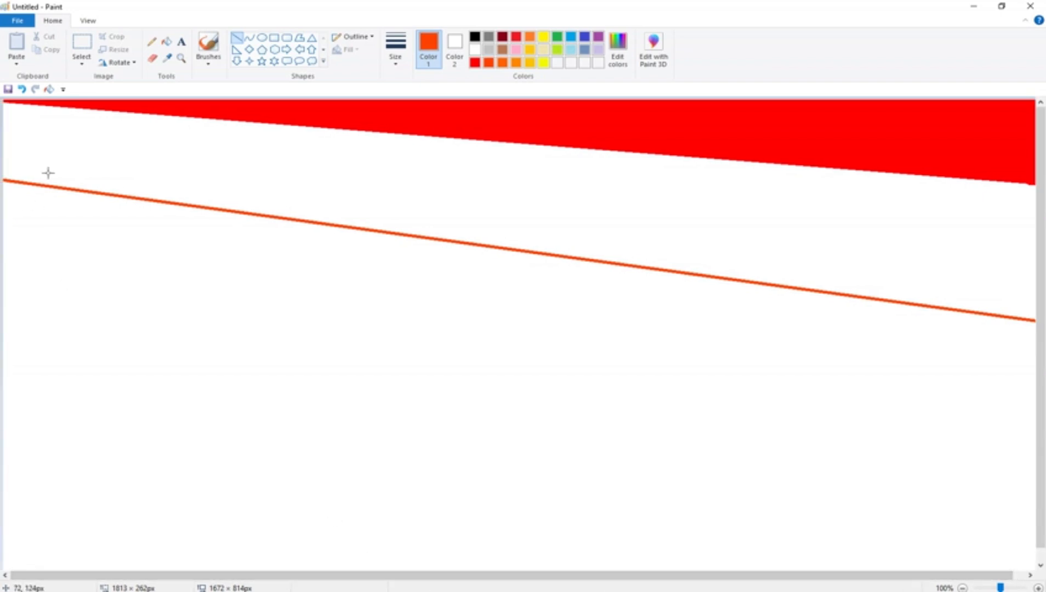
pyautogui.click(168, 40)
pyautogui.click(256, 140)
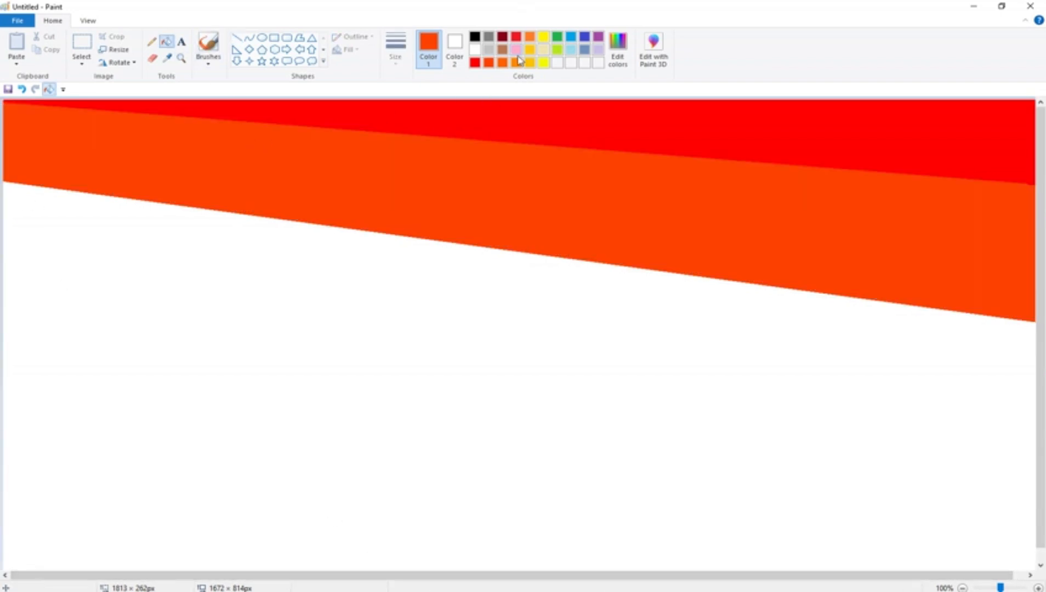
# Step: Draw a dark orange slanted line, about 1673 × 295 px, below the red-orange band and fill the white area between them dark orange
pyautogui.click(236, 37)
pyautogui.moveTo(5, 269); pyautogui.dragTo(1043, 443)
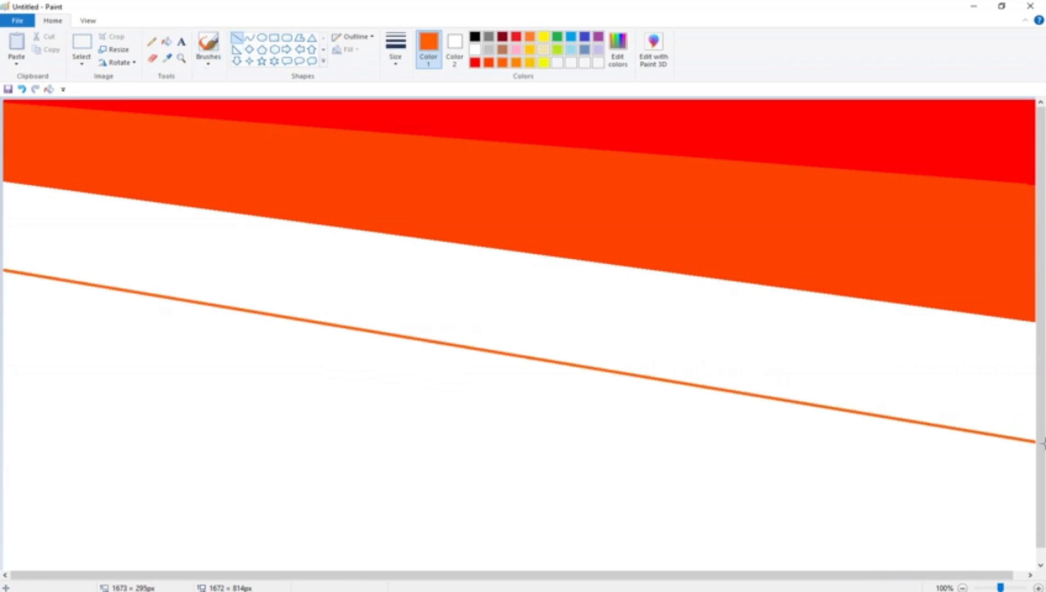
pyautogui.click(167, 41)
pyautogui.click(142, 233)
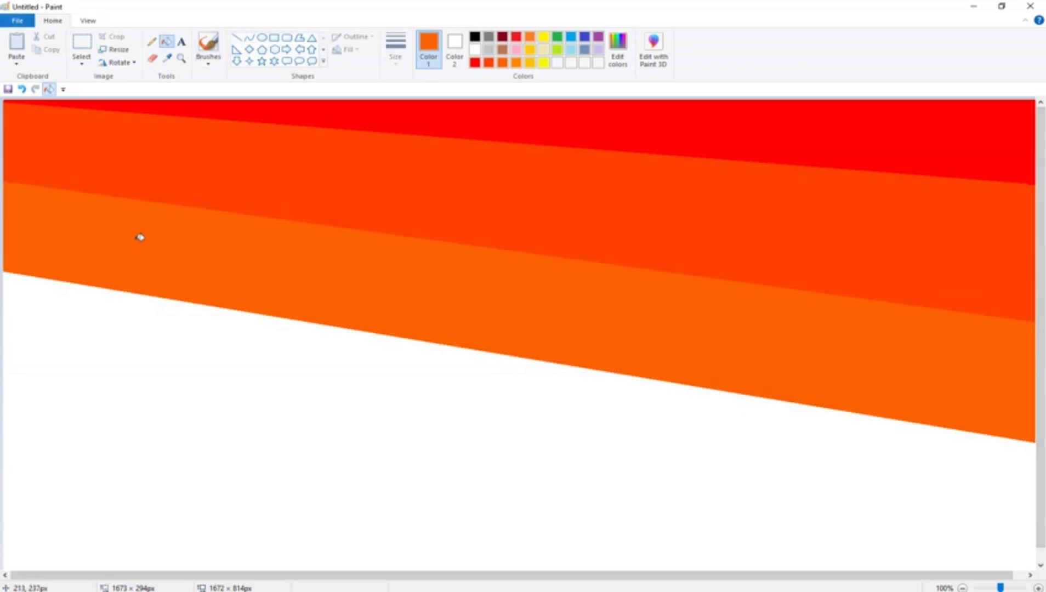
# Step: Draw a lighter orange slanted line, about 1672 × 282 px, across the canvas below the dark orange band
pyautogui.click(519, 64)
pyautogui.click(236, 37)
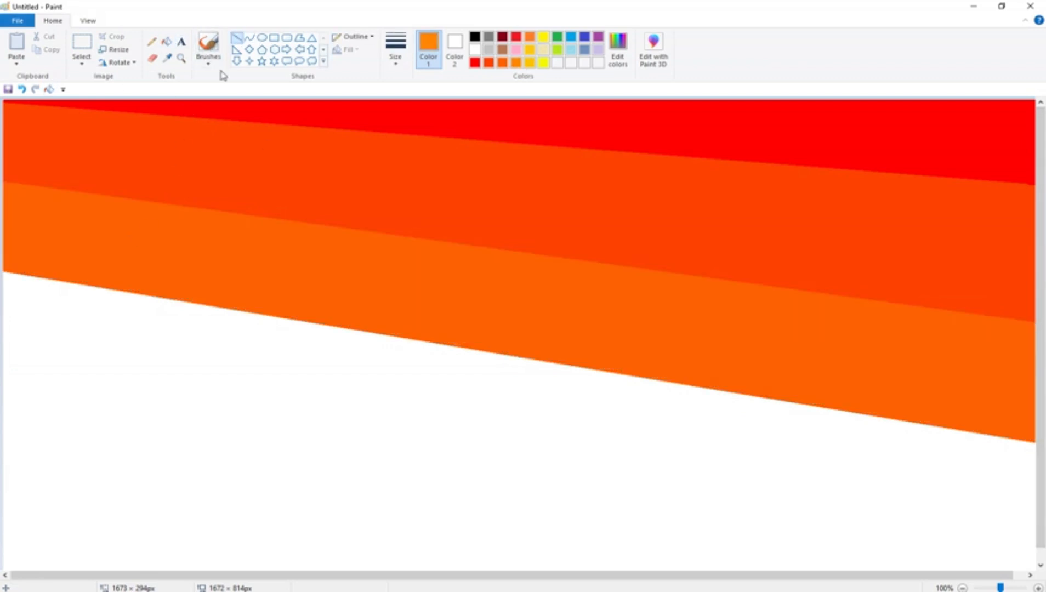
pyautogui.moveTo(6, 372)
pyautogui.mouseDown()
pyautogui.moveTo(275, 450)
pyautogui.moveTo(868, 497)
pyautogui.moveTo(1041, 536)
pyautogui.mouseUp()
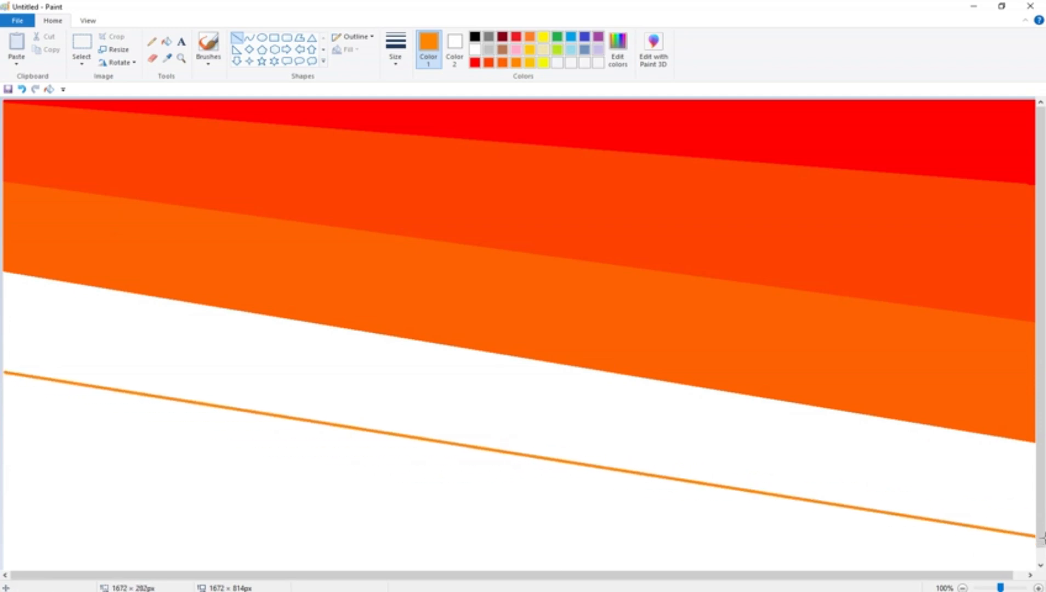
pyautogui.click(451, 450)
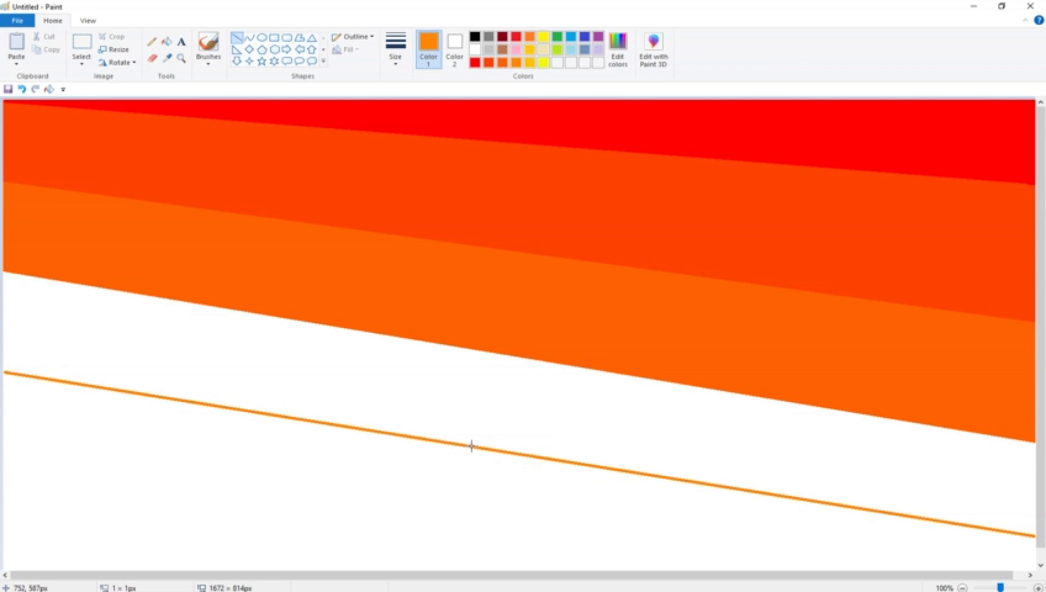
# Step: Try to fill the white band above the lighter orange line, and undo the fill
pyautogui.click(166, 41)
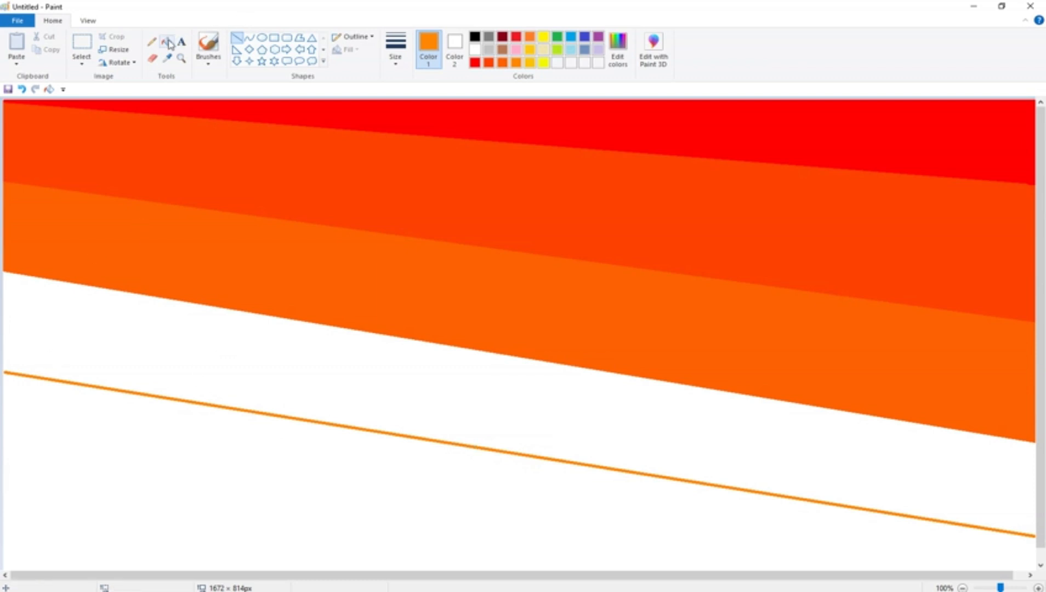
pyautogui.click(213, 358)
pyautogui.hotkey('ctrl', 'z')
# Step: Close the gap at the lighter orange line's left end with a short stroke and fill the band above it with the same orange
pyautogui.moveTo(447, 574); pyautogui.dragTo(596, 578)
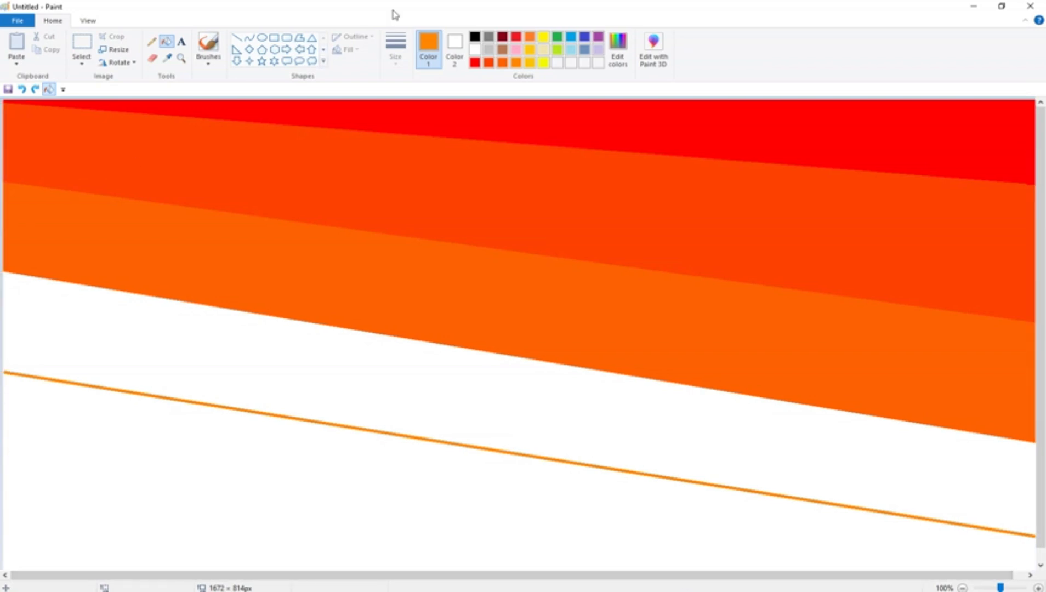
pyautogui.click(236, 37)
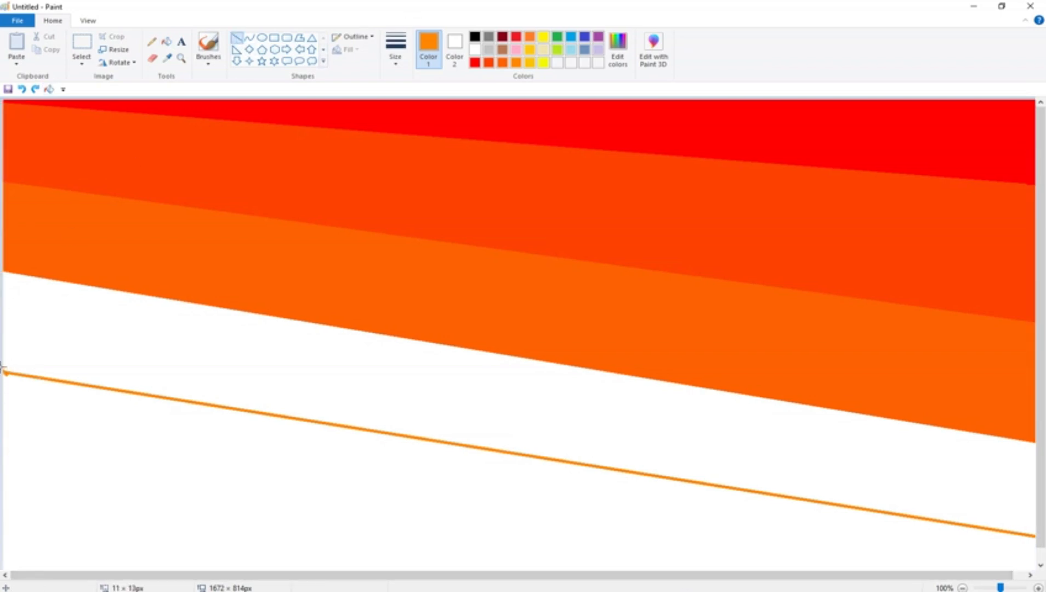
pyautogui.click(167, 41)
pyautogui.click(106, 334)
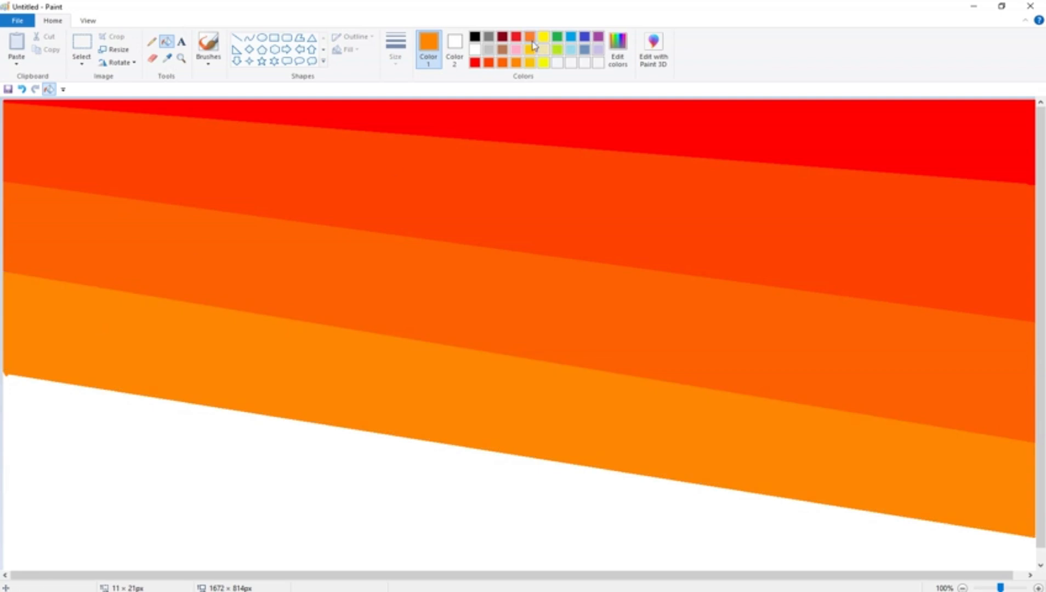
# Step: Draw a golden yellow slanted line, about 1378 × 237 px, from the canvas's left edge to its lower part, below the lighter orange band
pyautogui.click(533, 63)
pyautogui.click(237, 37)
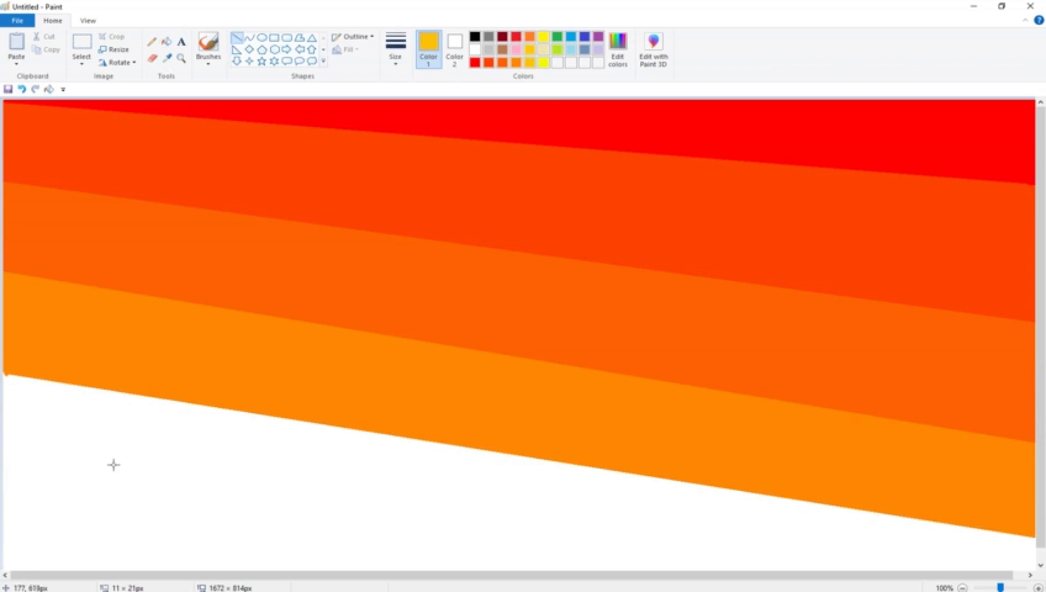
pyautogui.moveTo(5, 450); pyautogui.dragTo(827, 582)
pyautogui.moveTo(285, 496)
pyautogui.mouseDown()
pyautogui.moveTo(329, 490)
pyautogui.moveTo(301, 492)
pyautogui.mouseUp()
pyautogui.moveTo(21, 449); pyautogui.dragTo(2, 439)
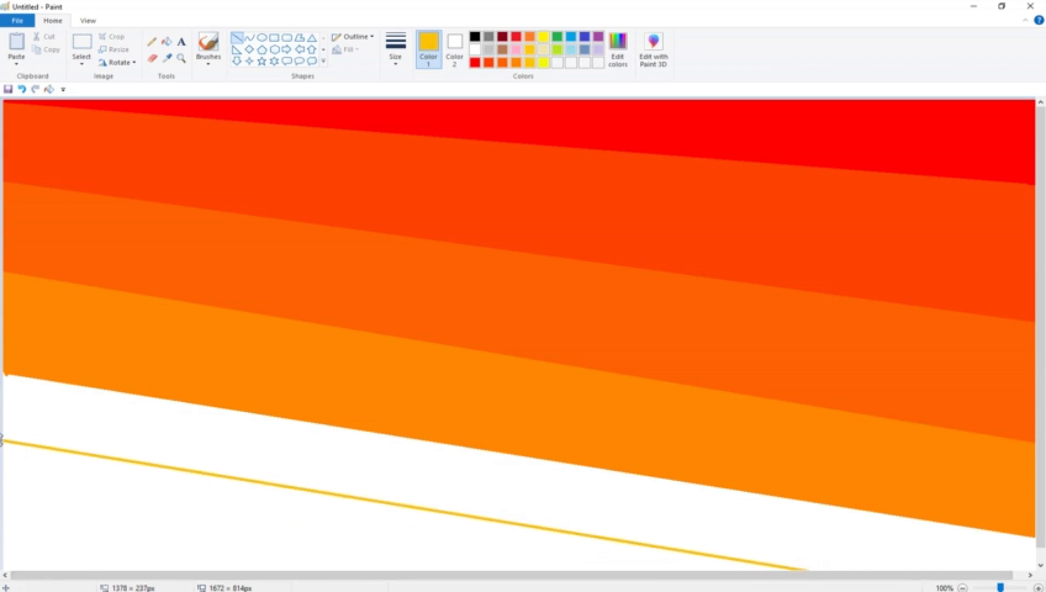
# Step: Fill the band above the new line golden yellow and the remaining lower-left white area bright yellow
pyautogui.click(166, 42)
pyautogui.click(378, 454)
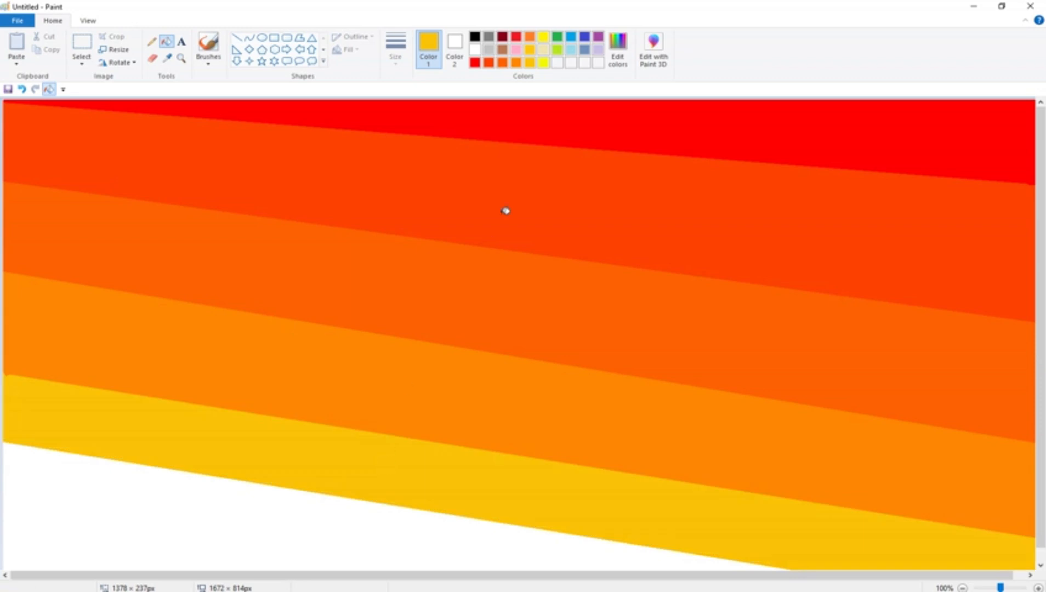
pyautogui.click(544, 62)
pyautogui.click(225, 528)
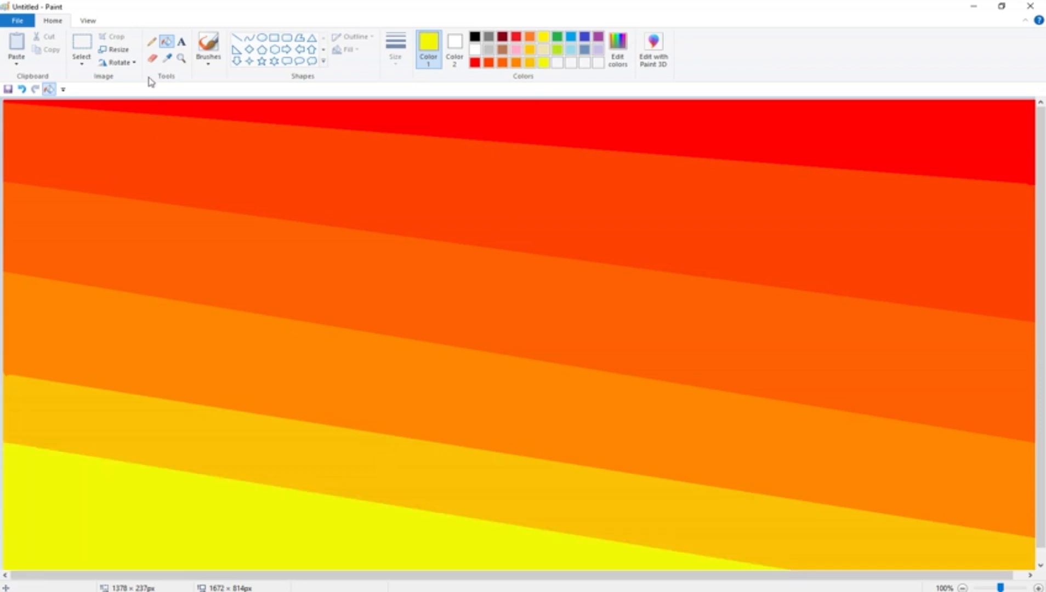
# Step: Copy the image's horizontal pixel size, and resize the image to 1 pixel wide without maintaining the aspect ratio
pyautogui.click(114, 50)
pyautogui.click(143, 96)
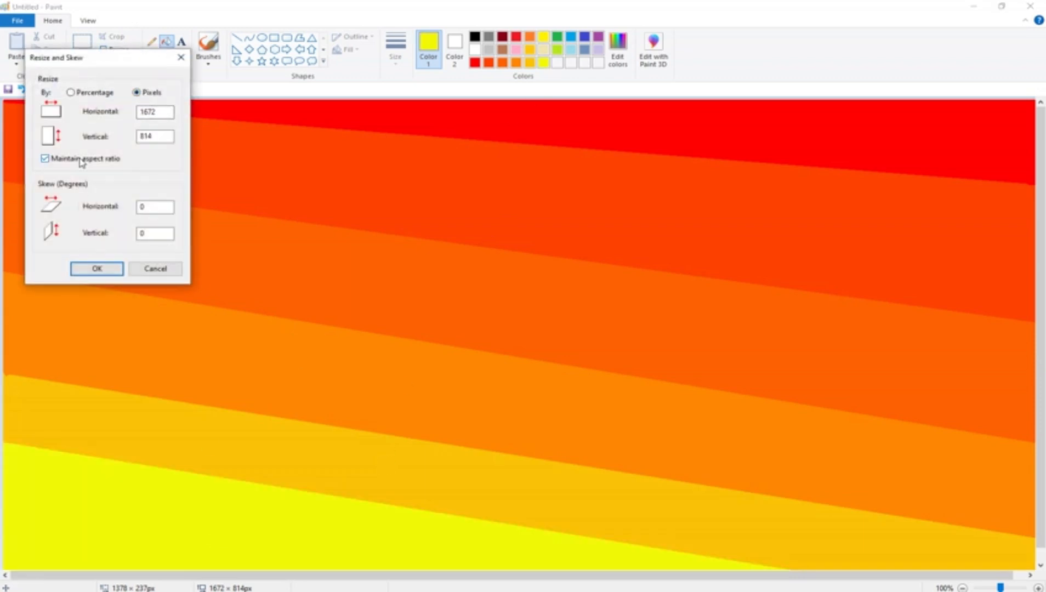
pyautogui.click(81, 163)
pyautogui.doubleClick(147, 112)
pyautogui.rightClick(152, 111)
pyautogui.click(180, 149)
pyautogui.press('Return')
# Step: Resize the image back to the copied width of 1672 pixels without maintaining the aspect ratio, keeping the height at 814
pyautogui.click(115, 50)
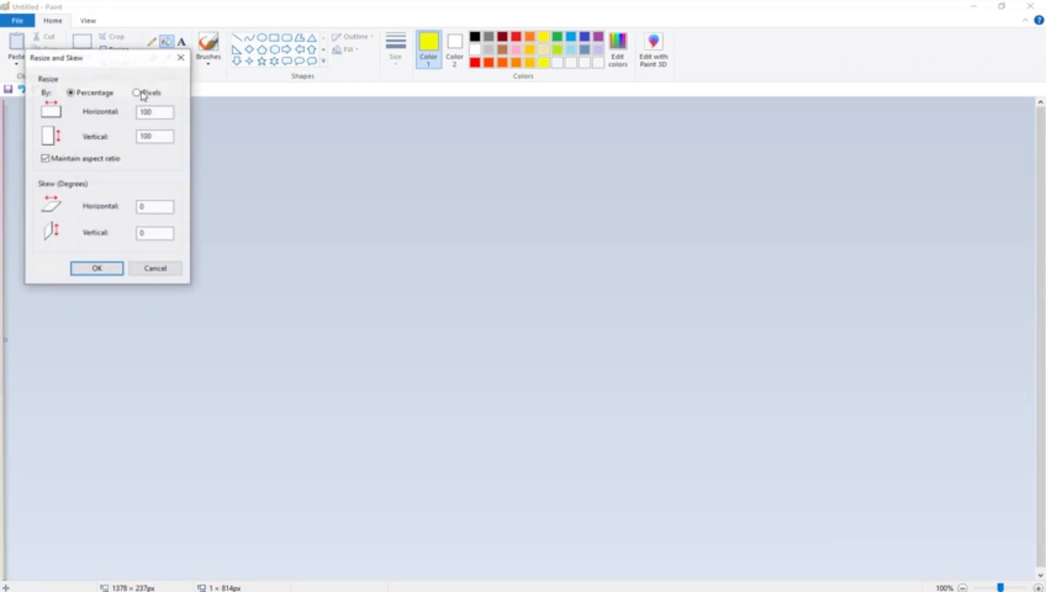
pyautogui.click(145, 95)
pyautogui.click(97, 159)
pyautogui.doubleClick(146, 112)
pyautogui.rightClick(156, 111)
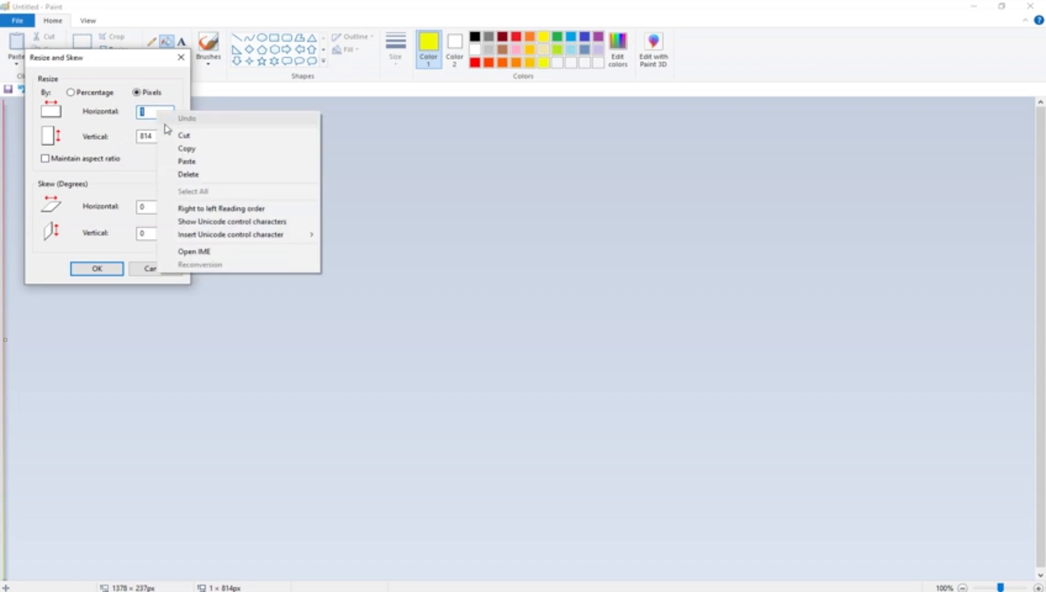
pyautogui.click(181, 161)
pyautogui.press('Return')
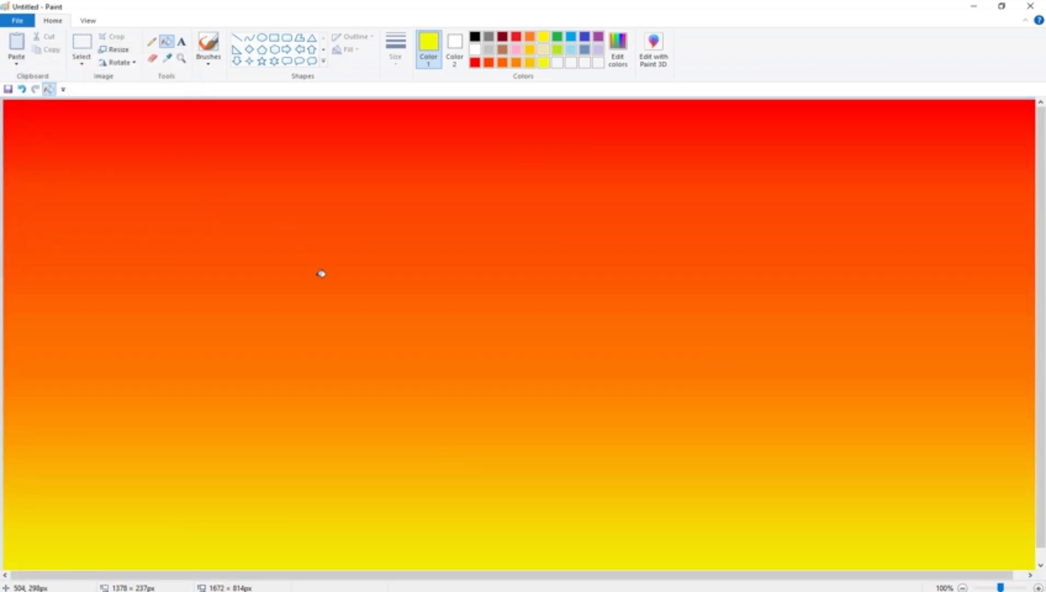
# Step: Reduce the canvas height to about 766 px and place a yellow ellipse outline, about 371 × 364 px, near the centre across the gradient's lower edge
pyautogui.moveTo(524, 566)
pyautogui.mouseDown()
pyautogui.moveTo(515, 411)
pyautogui.moveTo(530, 478)
pyautogui.moveTo(520, 552)
pyautogui.mouseUp()
pyautogui.click(262, 37)
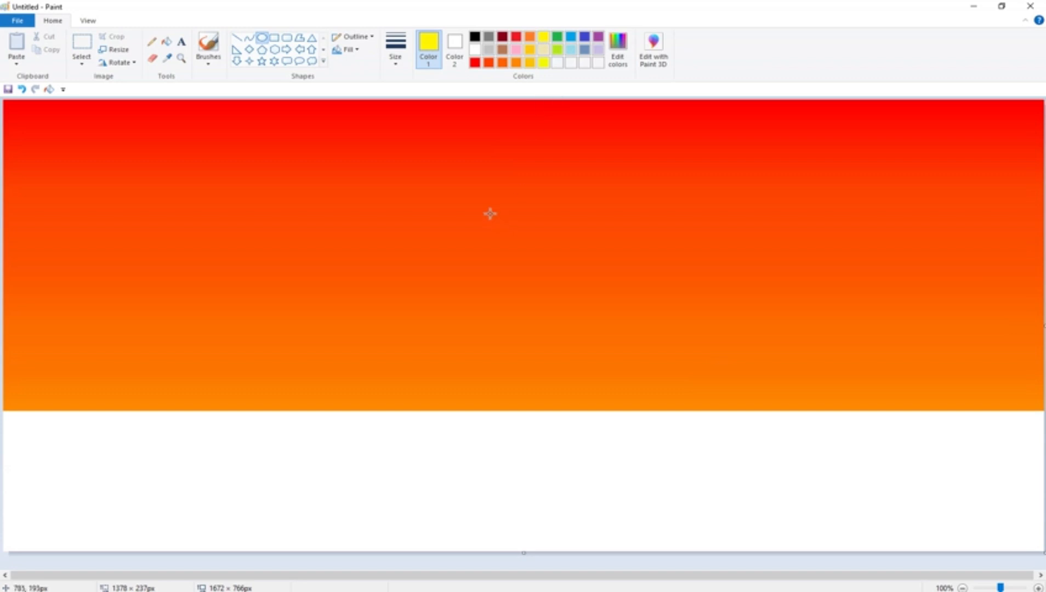
pyautogui.moveTo(451, 257); pyautogui.dragTo(684, 473)
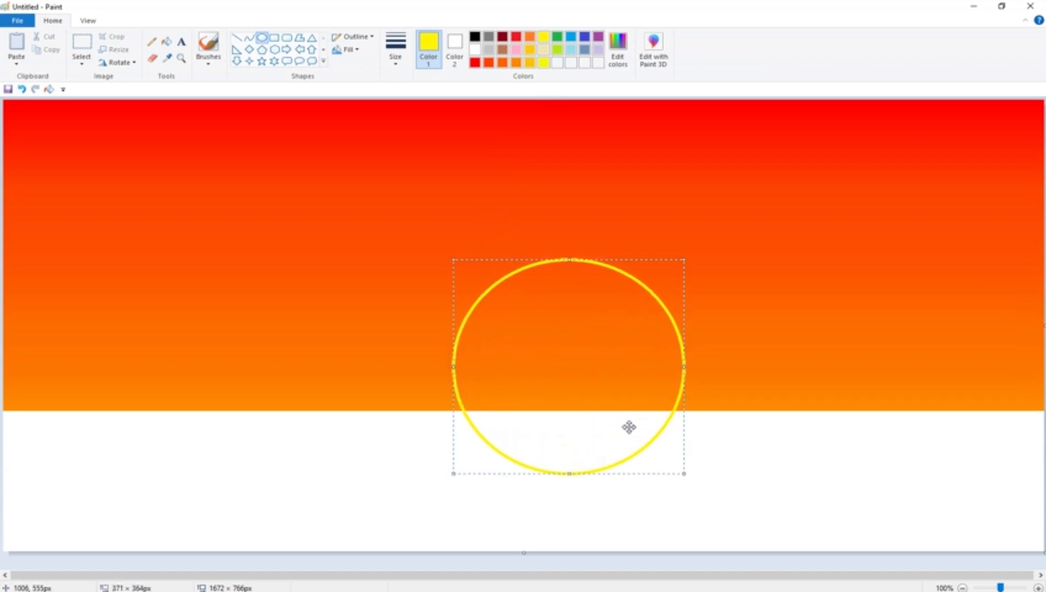
pyautogui.moveTo(628, 426); pyautogui.dragTo(588, 426)
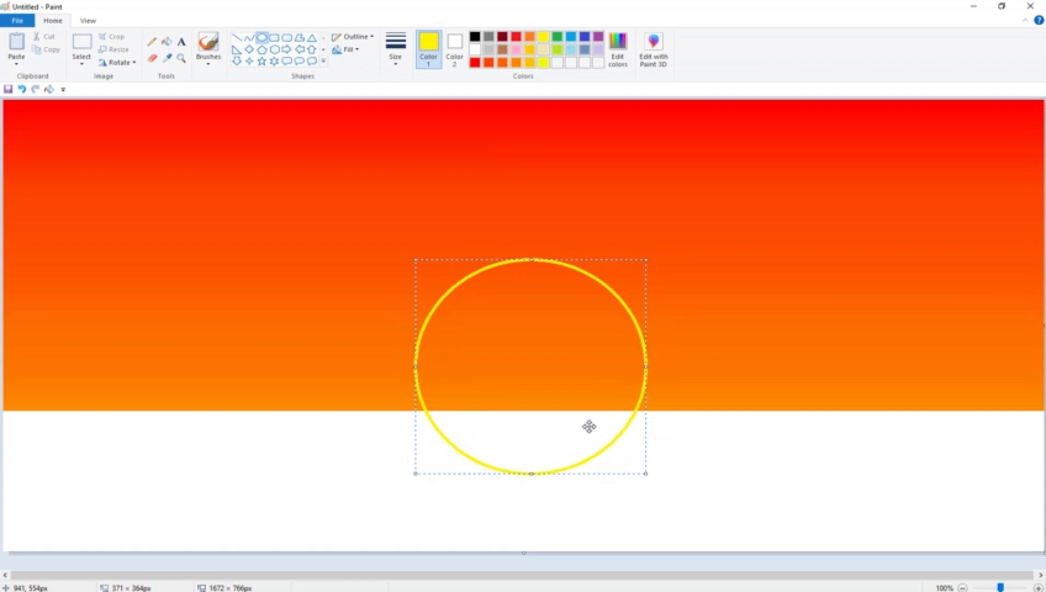
# Step: Reshape the yellow ellipse to about 414 × 384 px and centre it over the gradient's lower edge
pyautogui.moveTo(531, 474); pyautogui.dragTo(527, 481)
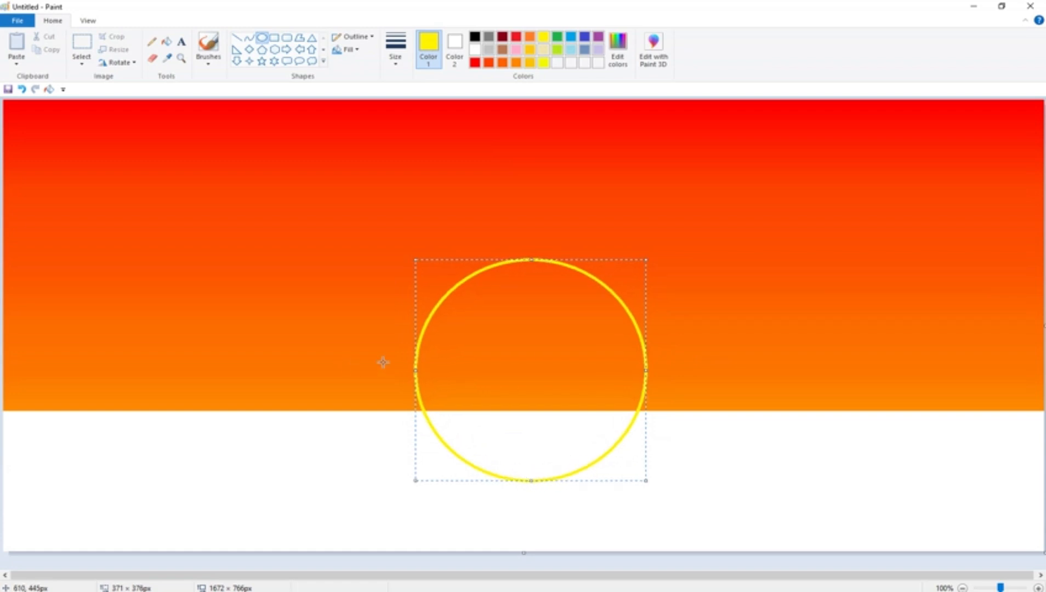
pyautogui.moveTo(415, 366); pyautogui.dragTo(385, 369)
pyautogui.moveTo(560, 378); pyautogui.dragTo(561, 384)
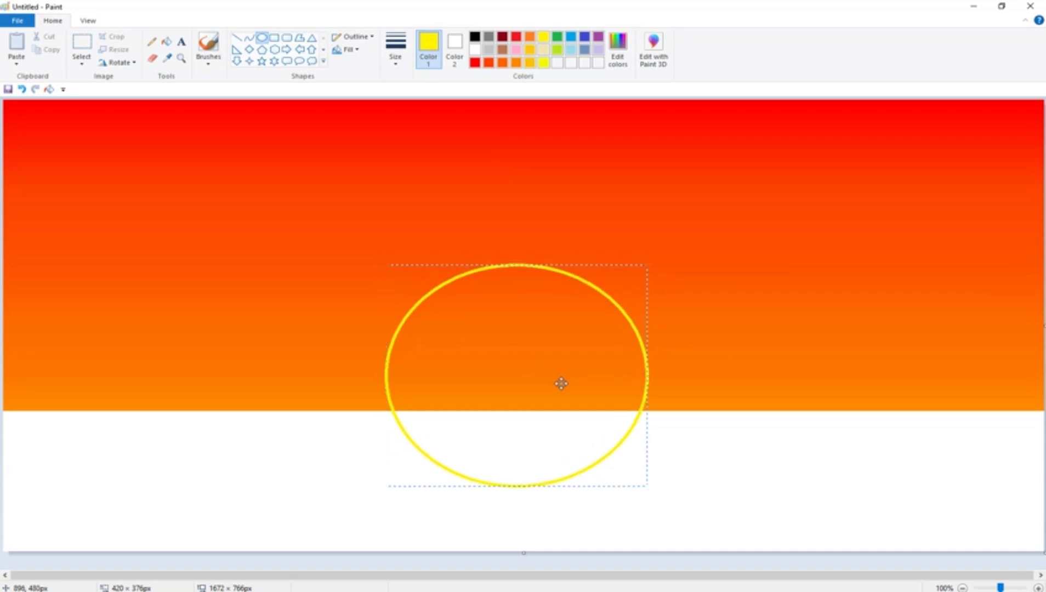
pyautogui.moveTo(647, 378); pyautogui.dragTo(636, 380)
pyautogui.moveTo(508, 485); pyautogui.dragTo(517, 467)
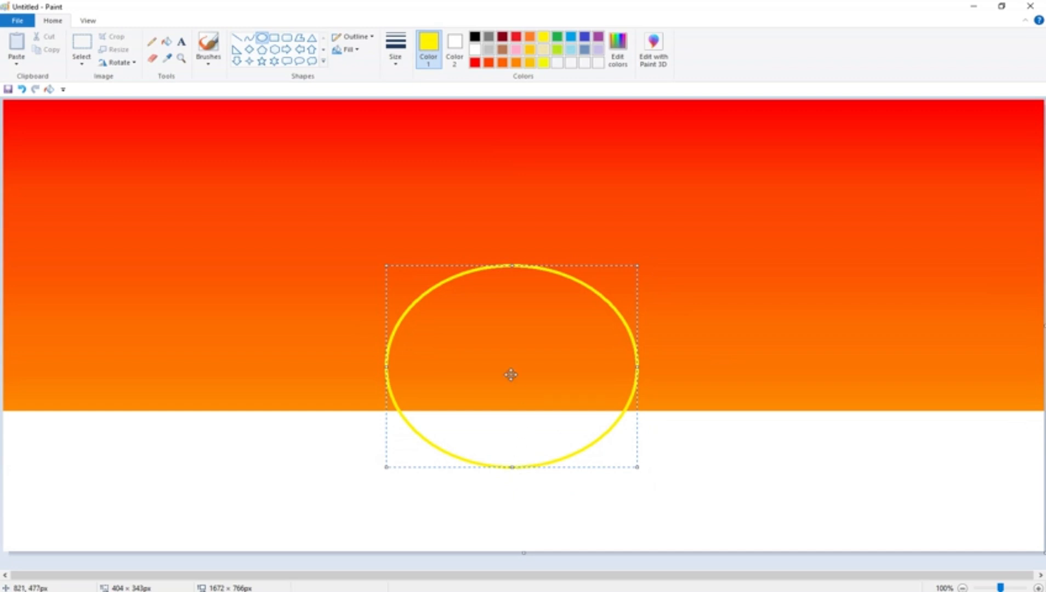
pyautogui.moveTo(514, 359); pyautogui.dragTo(517, 369)
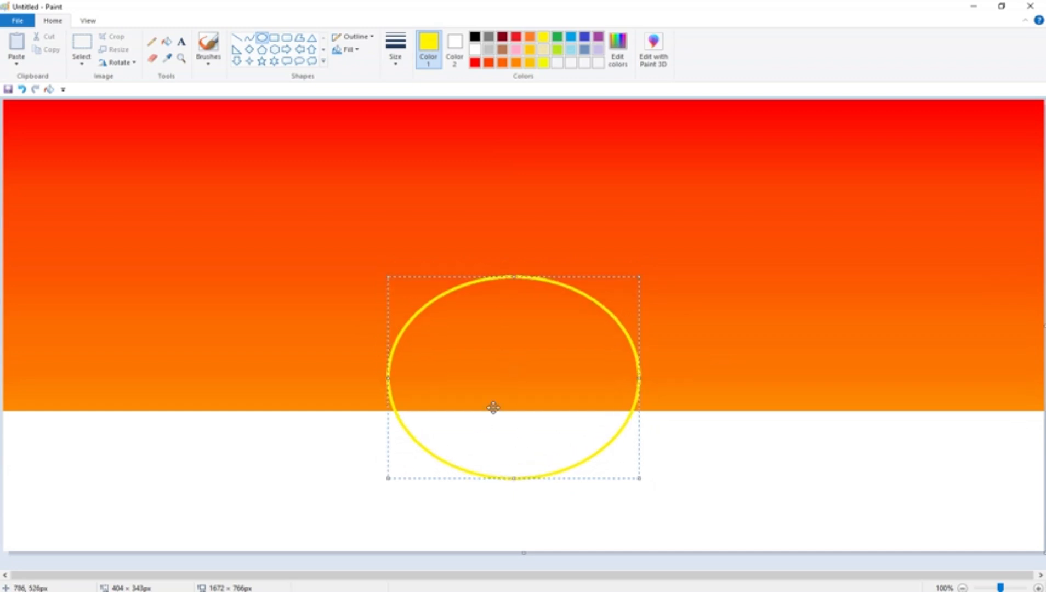
pyautogui.moveTo(388, 381); pyautogui.dragTo(382, 381)
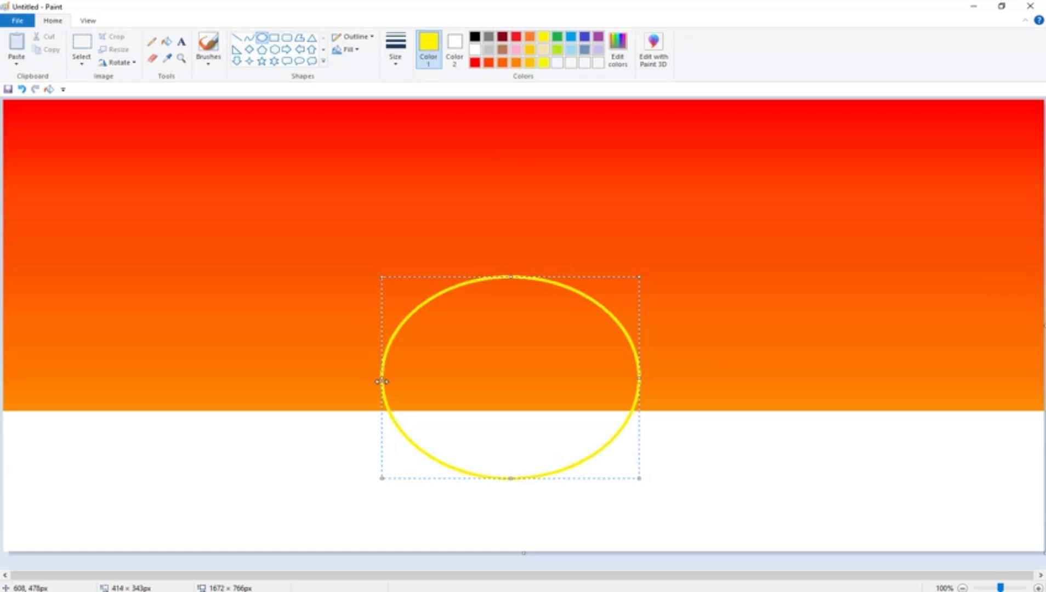
pyautogui.moveTo(516, 280); pyautogui.dragTo(515, 253)
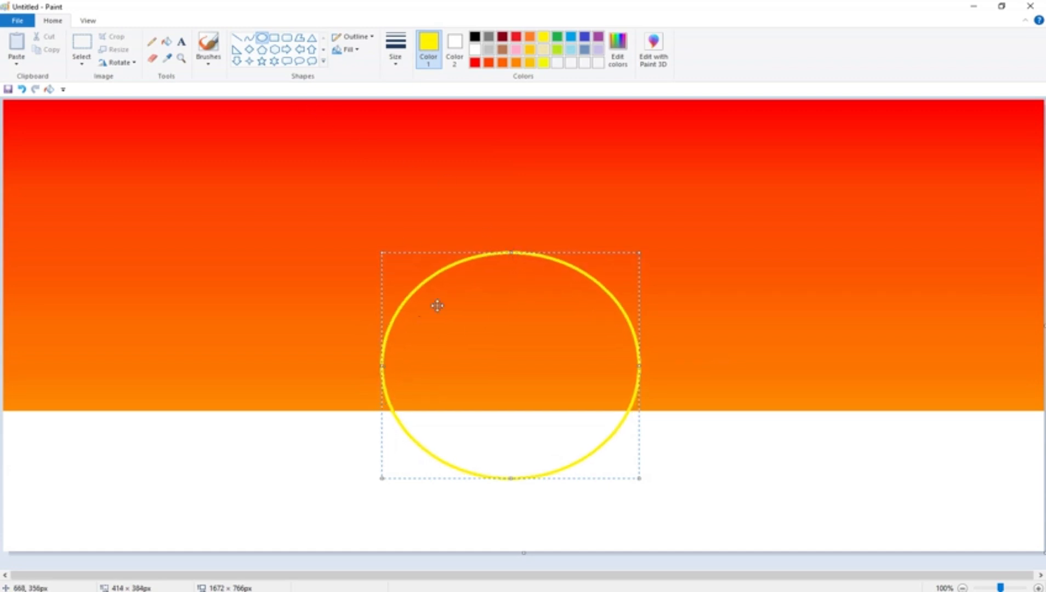
# Step: Undo the ellipse and the canvas height changes back to the full gradient
pyautogui.click(152, 58)
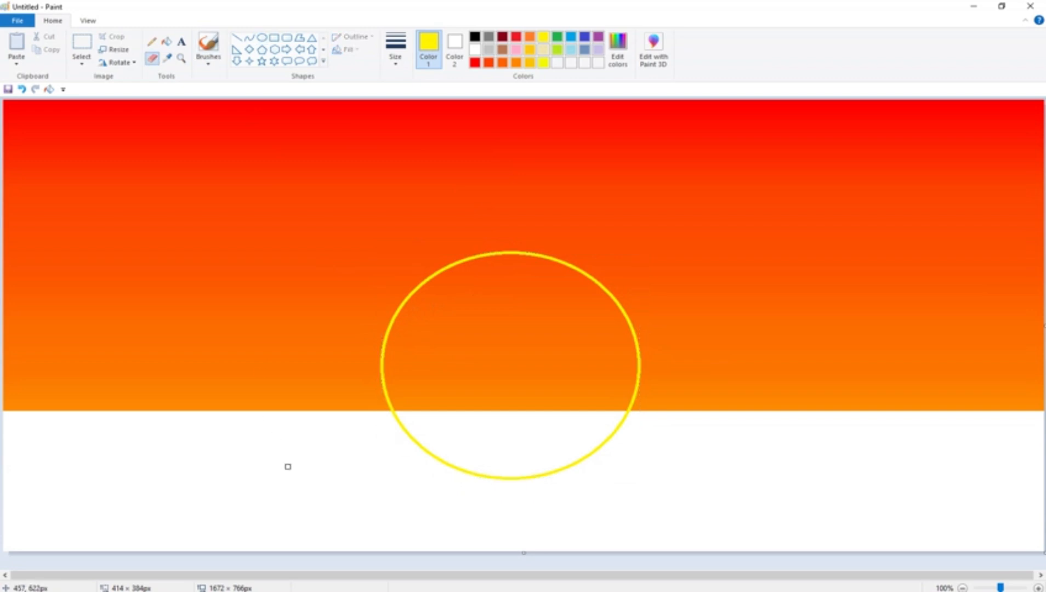
pyautogui.hotkey('ctrl', '+')
pyautogui.hotkey('ctrl', '+')
pyautogui.hotkey('ctrl', 'z')
pyautogui.hotkey('ctrl', 'z')
pyautogui.hotkey('ctrl', 'z')
pyautogui.hotkey('ctrl', 'z')
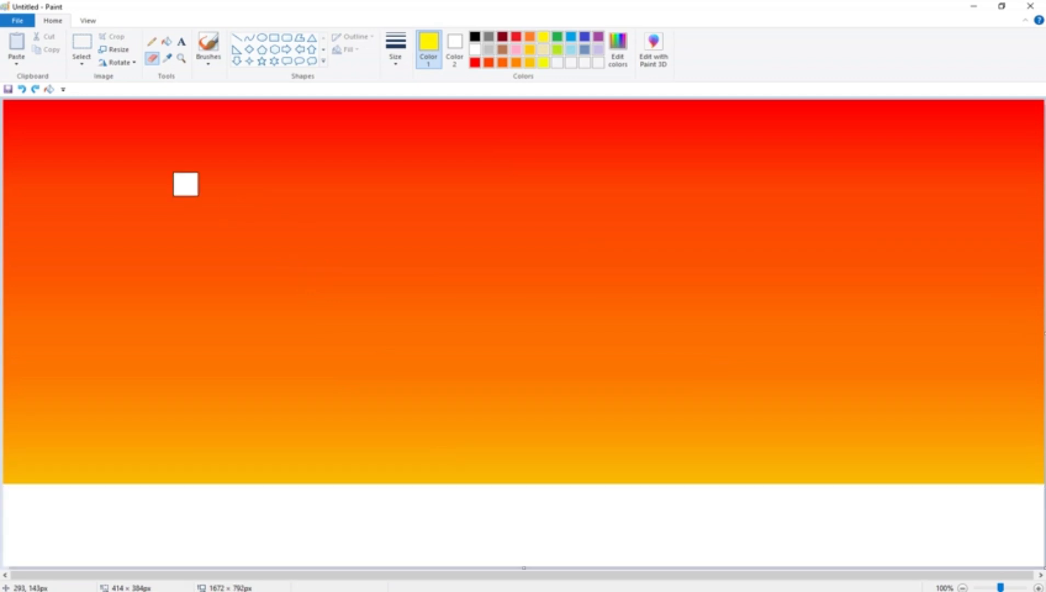
pyautogui.hotkey('ctrl', 'z')
pyautogui.hotkey('ctrl', 'z')
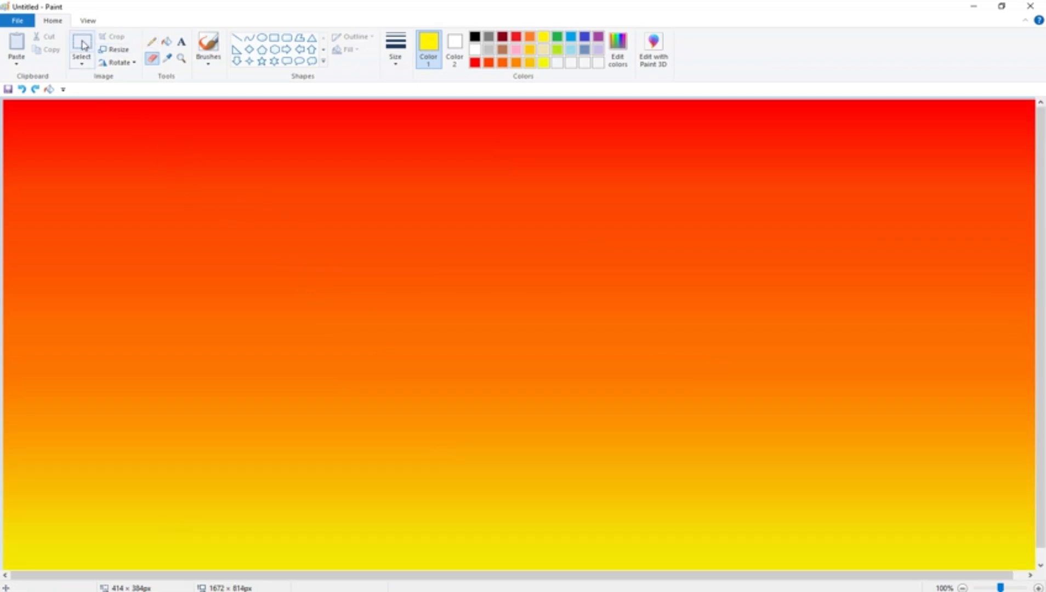
# Step: Select and copy the whole gradient, and squash the selection to about 522 px high against the picture's upper edge
pyautogui.click(83, 45)
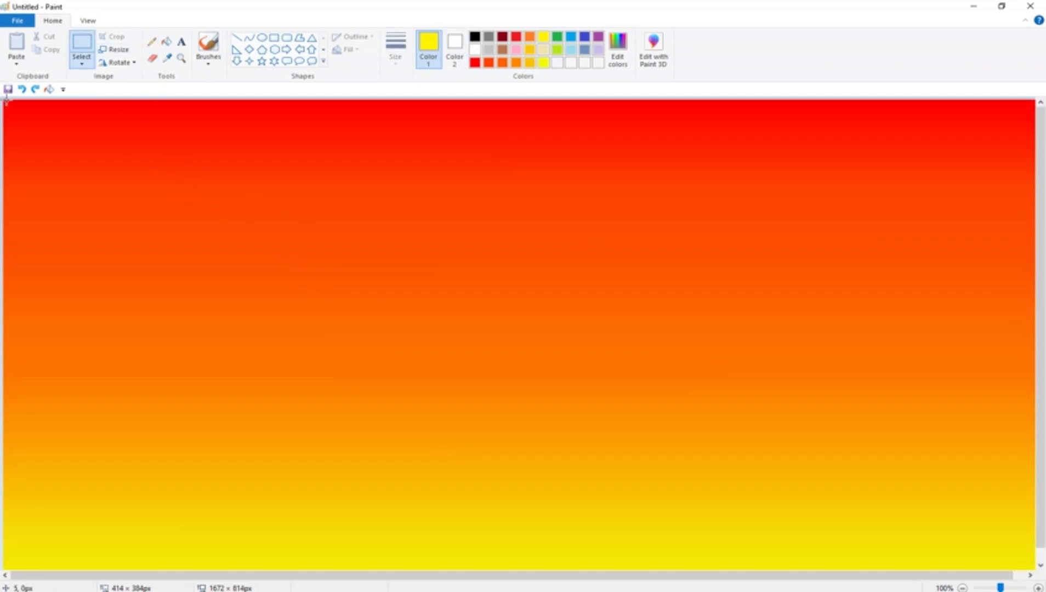
pyautogui.moveTo(5, 100); pyautogui.dragTo(1030, 573)
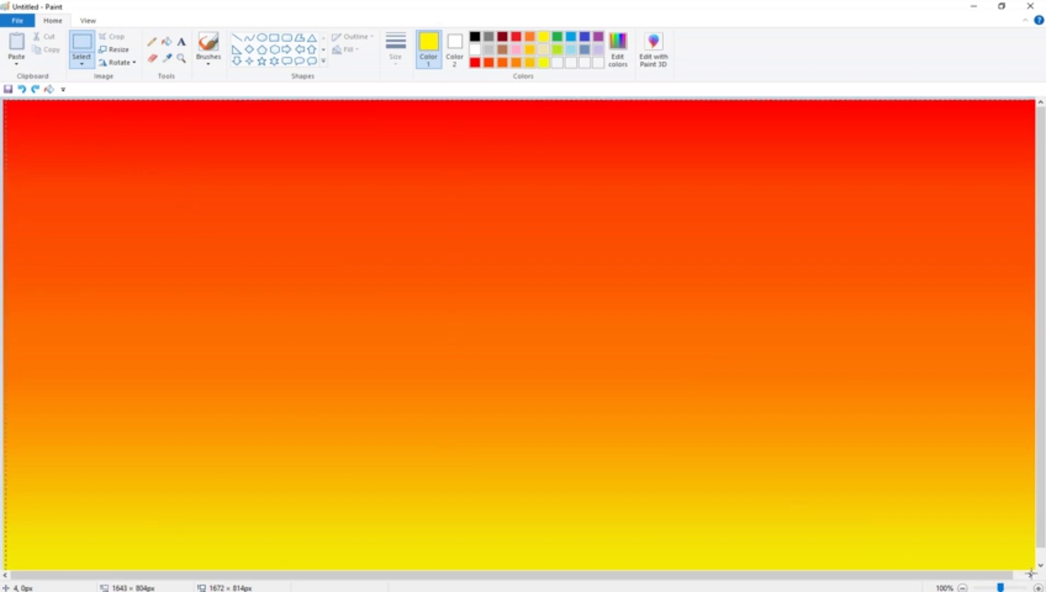
pyautogui.rightClick(769, 442)
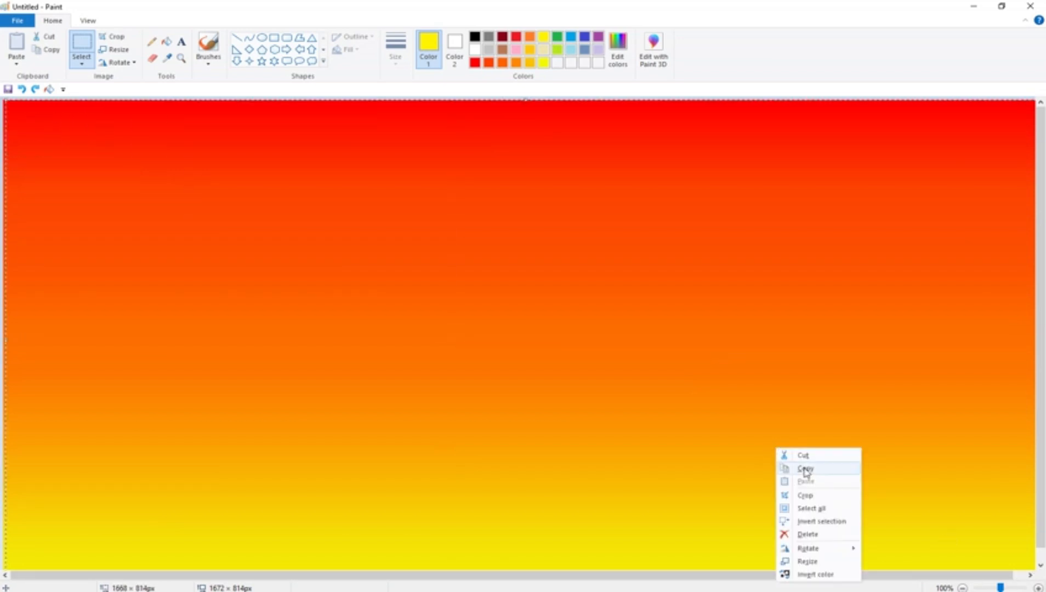
pyautogui.click(806, 469)
pyautogui.moveTo(529, 564); pyautogui.dragTo(525, 395)
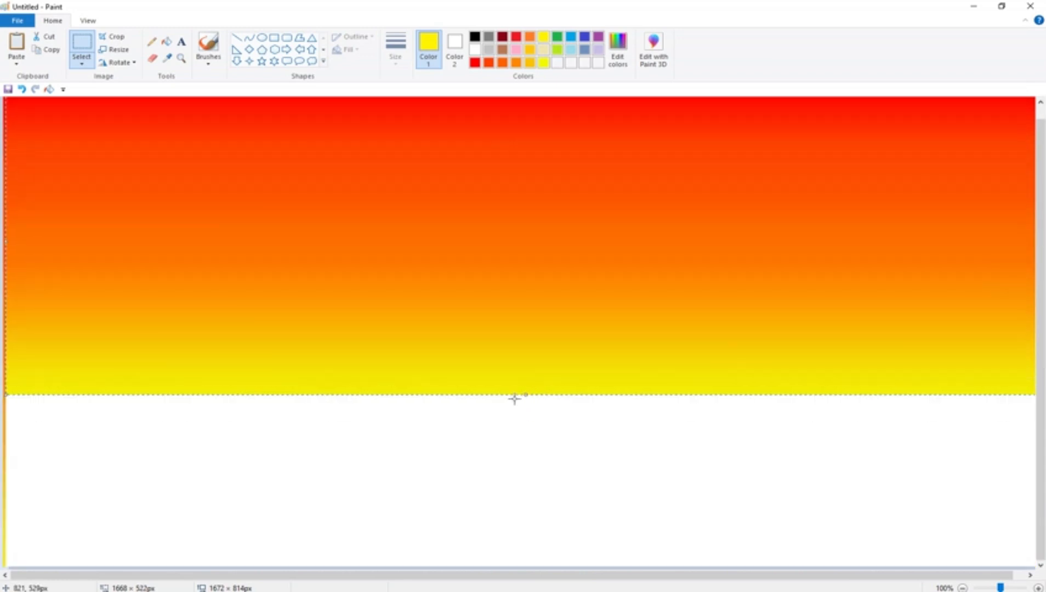
# Step: Draw a yellow ellipse outline about 370 × 346 px across the gradient's lower edge and erase the part below that edge
pyautogui.click(262, 37)
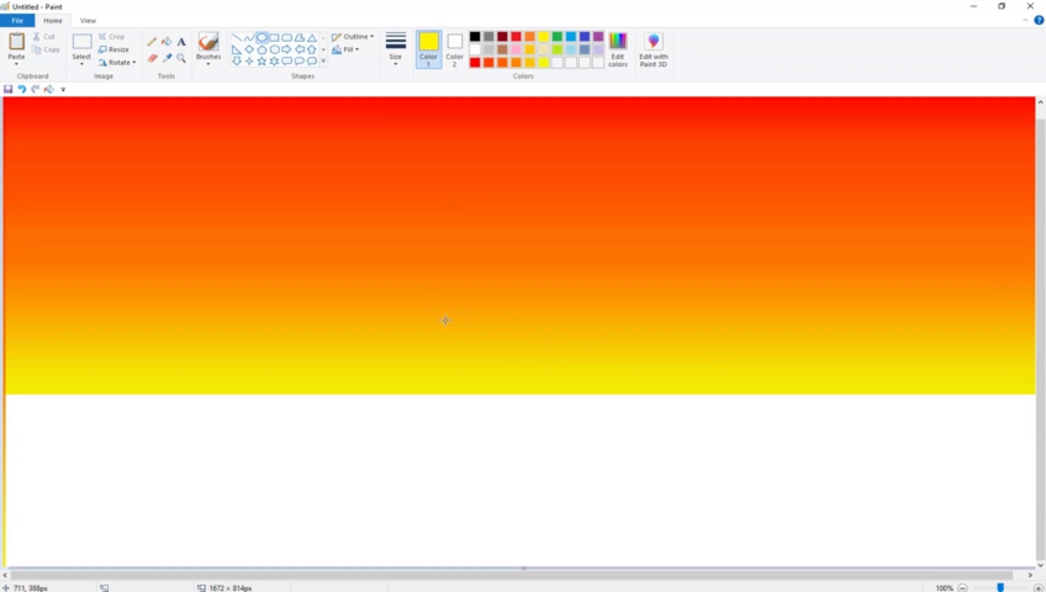
pyautogui.moveTo(445, 320); pyautogui.dragTo(636, 489)
pyautogui.moveTo(576, 441); pyautogui.dragTo(526, 421)
pyautogui.moveTo(586, 377); pyautogui.dragTo(603, 377)
pyautogui.moveTo(385, 378); pyautogui.dragTo(373, 380)
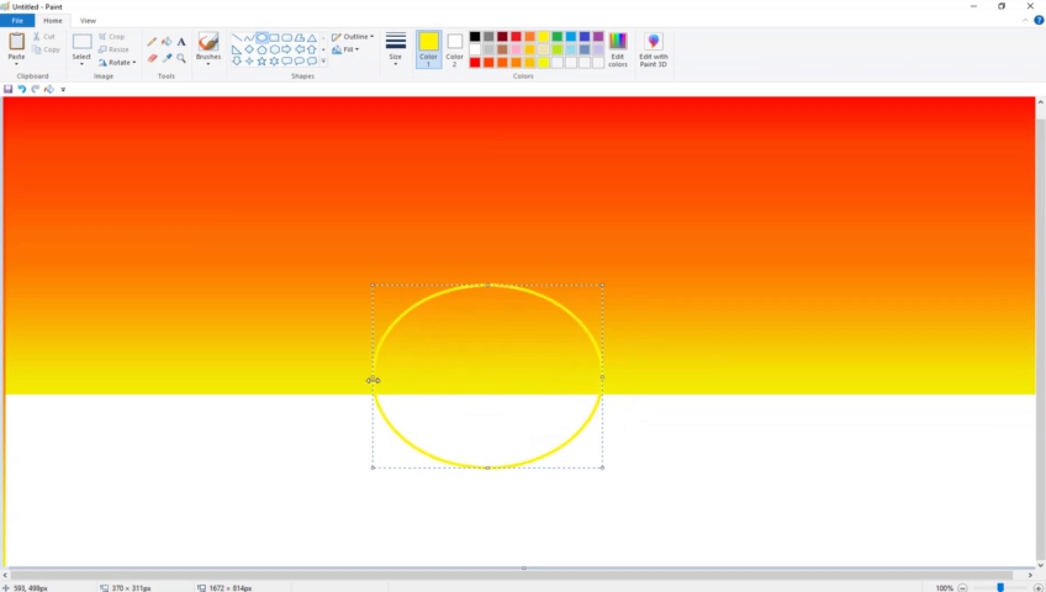
pyautogui.moveTo(488, 285)
pyautogui.mouseDown()
pyautogui.moveTo(488, 245)
pyautogui.moveTo(486, 278)
pyautogui.mouseUp()
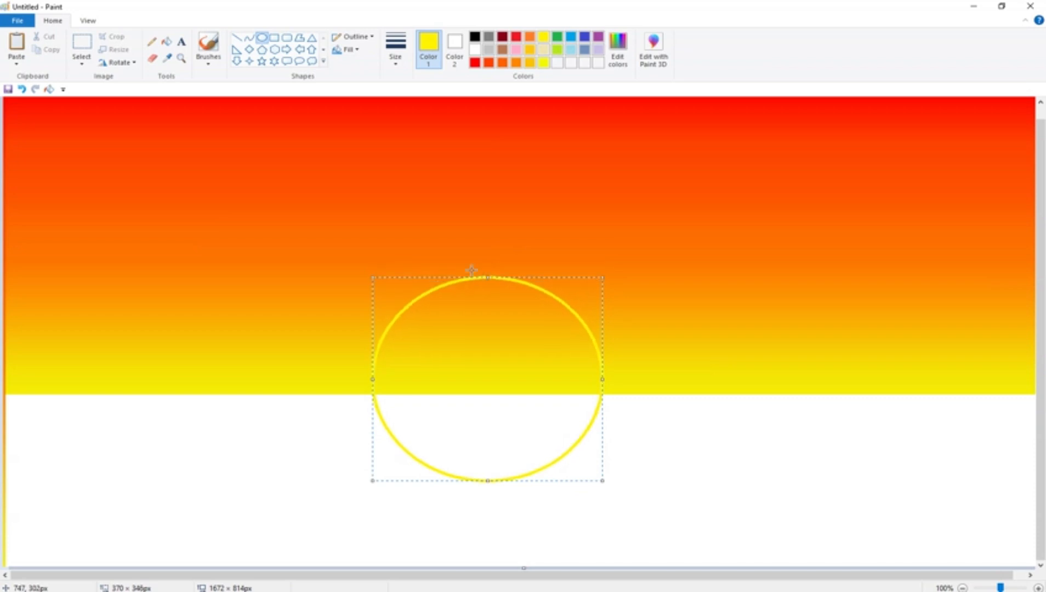
pyautogui.click(152, 59)
pyautogui.moveTo(378, 445)
pyautogui.mouseDown()
pyautogui.moveTo(369, 407)
pyautogui.moveTo(419, 462)
pyautogui.moveTo(568, 472)
pyautogui.moveTo(608, 408)
pyautogui.moveTo(554, 457)
pyautogui.mouseUp()
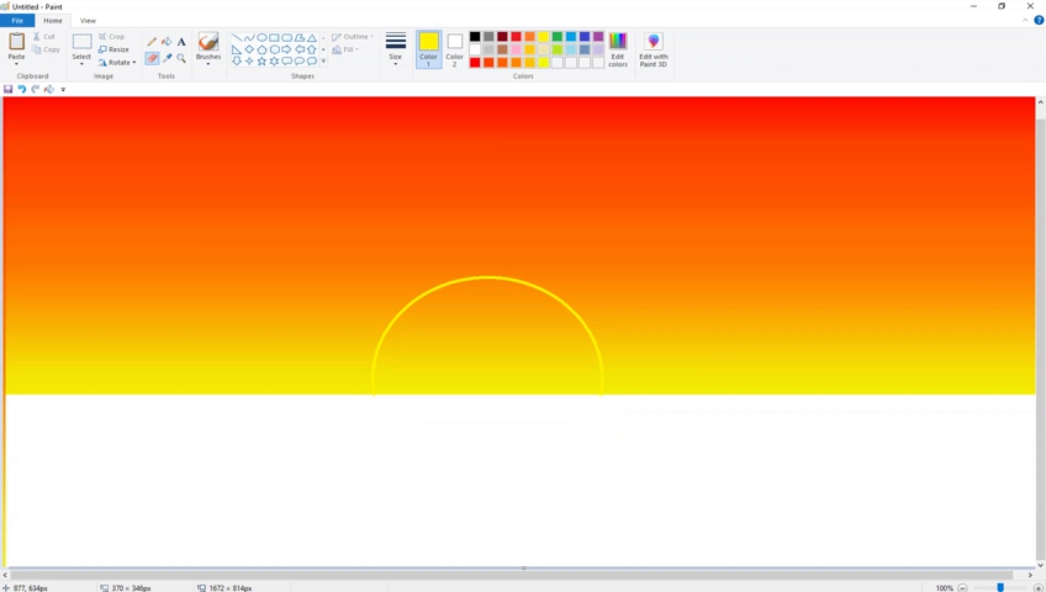
# Step: Paste the copied gradient flipped vertically, and fit it at about 1668 × 501 px directly below the upper gradient's yellow edge
pyautogui.click(16, 44)
pyautogui.rightClick(530, 324)
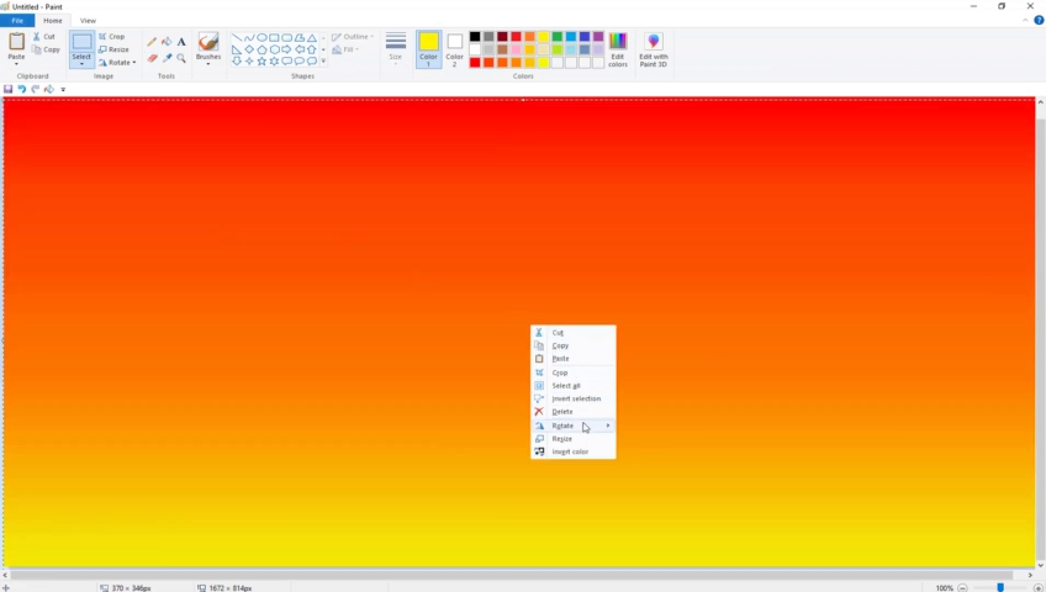
pyautogui.click(636, 466)
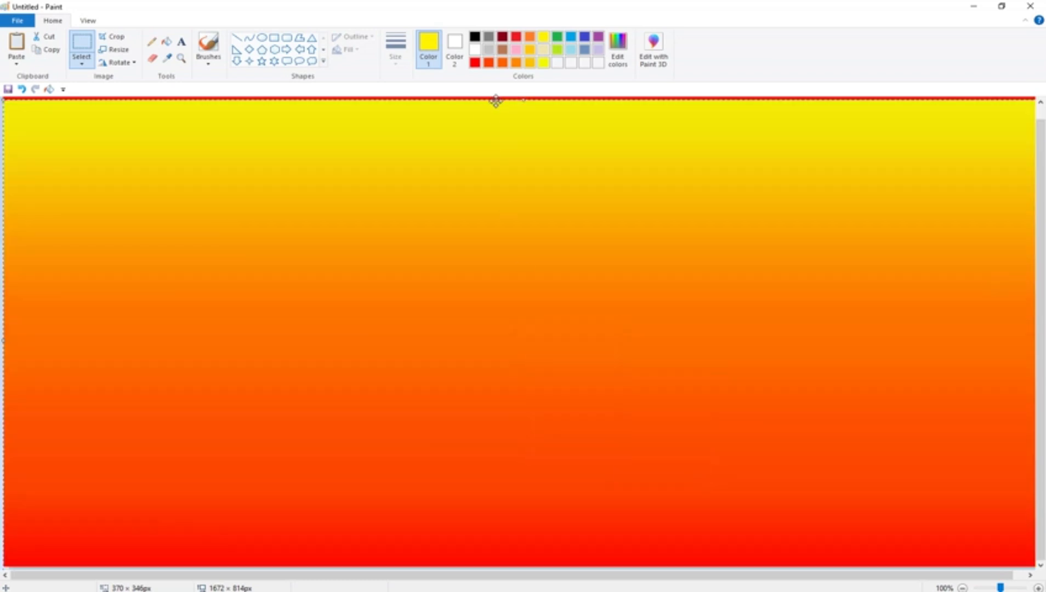
pyautogui.moveTo(522, 152); pyautogui.dragTo(525, 284)
pyautogui.moveTo(534, 387); pyautogui.dragTo(516, 512)
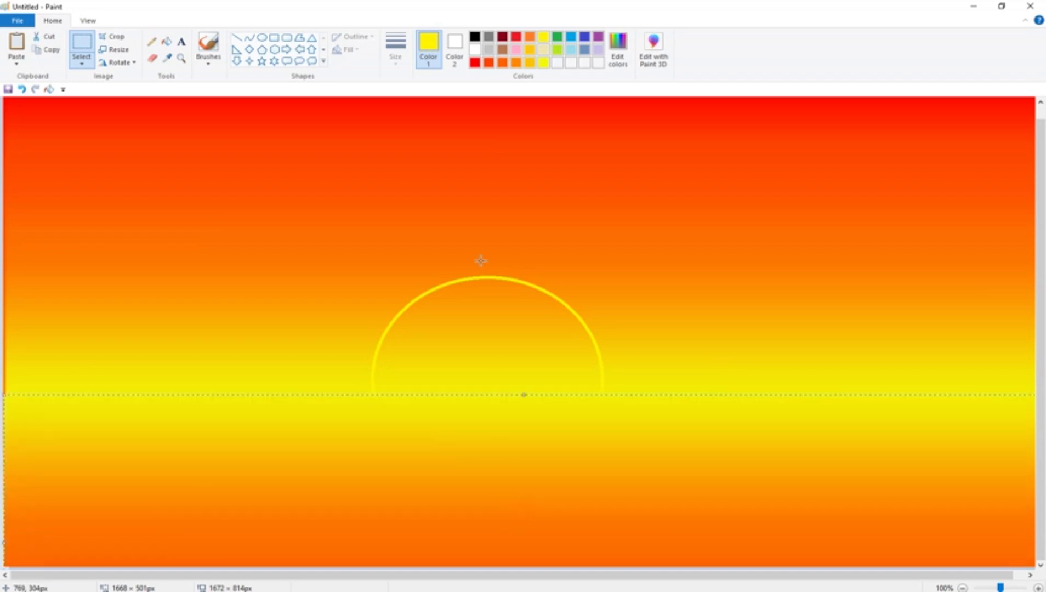
# Step: Fill the half-sun with yellow, covering its whole interior up to the outline with Natural pencil strokes
pyautogui.click(166, 42)
pyautogui.click(455, 339)
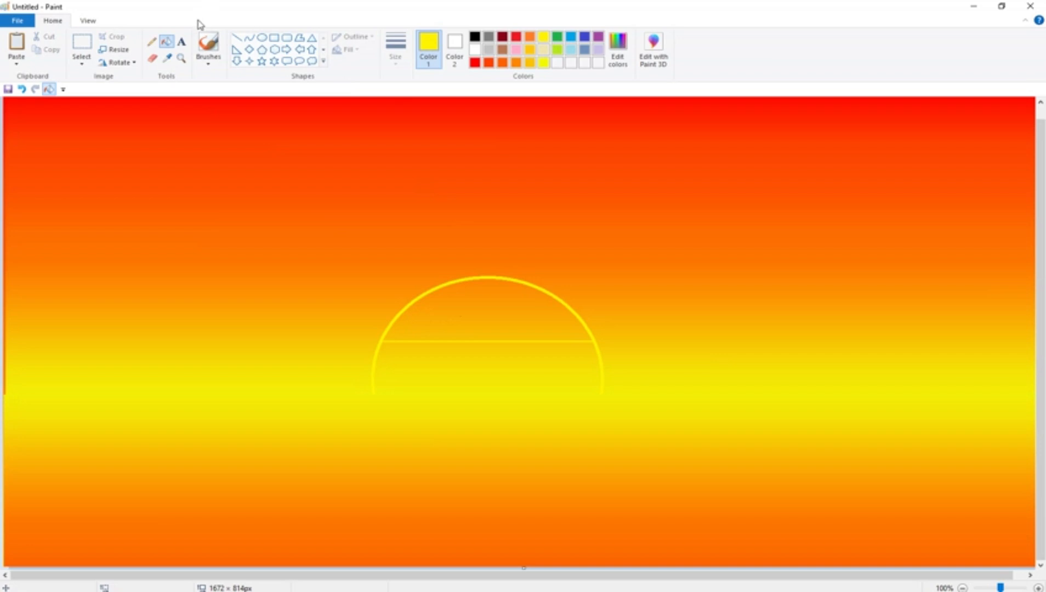
pyautogui.click(208, 60)
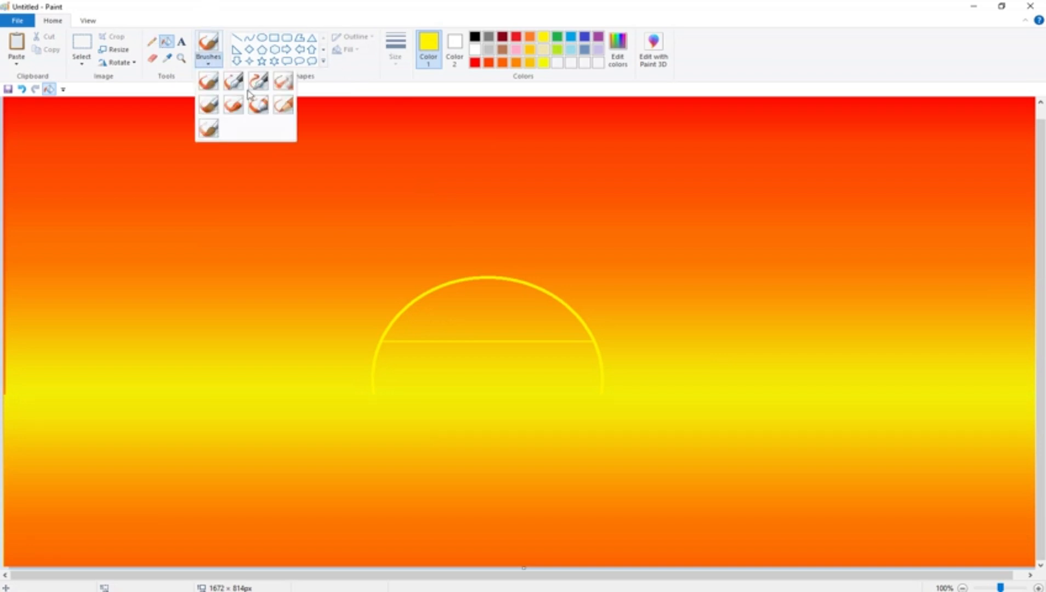
pyautogui.click(284, 105)
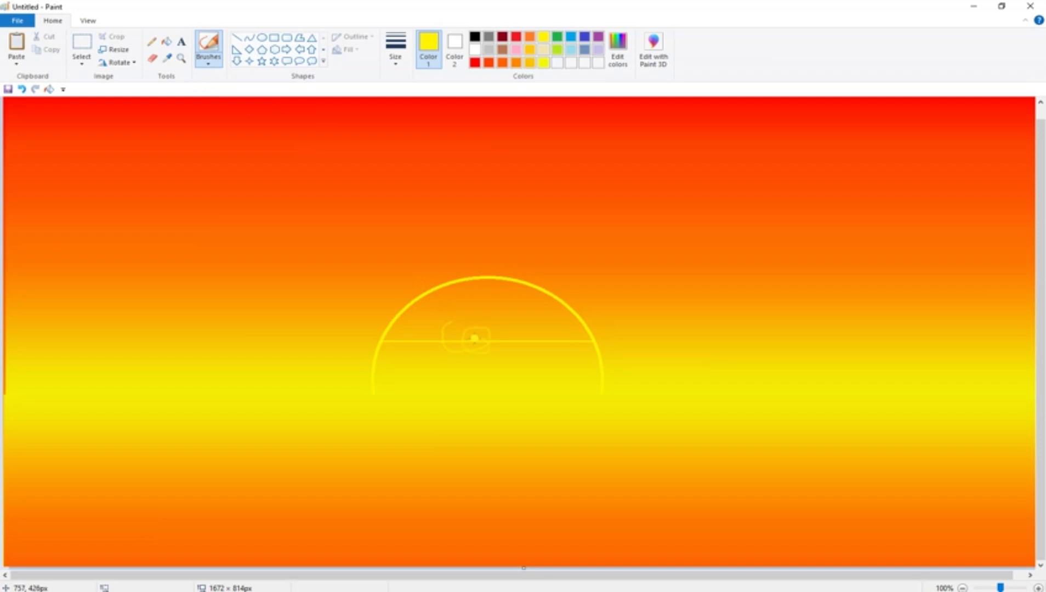
pyautogui.moveTo(474, 338); pyautogui.dragTo(475, 339)
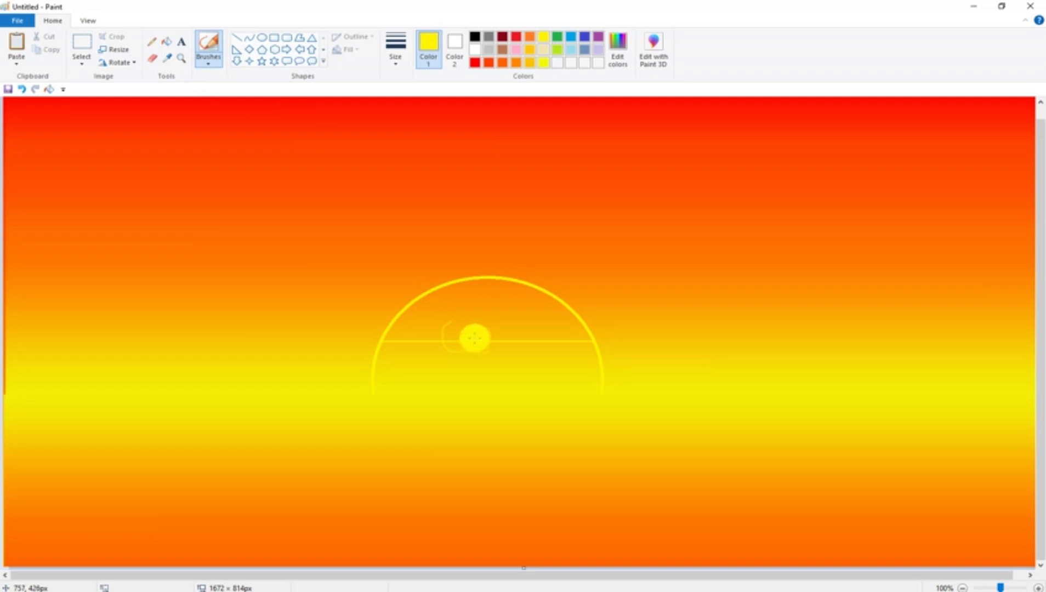
pyautogui.hotkey('ctrl', 'z')
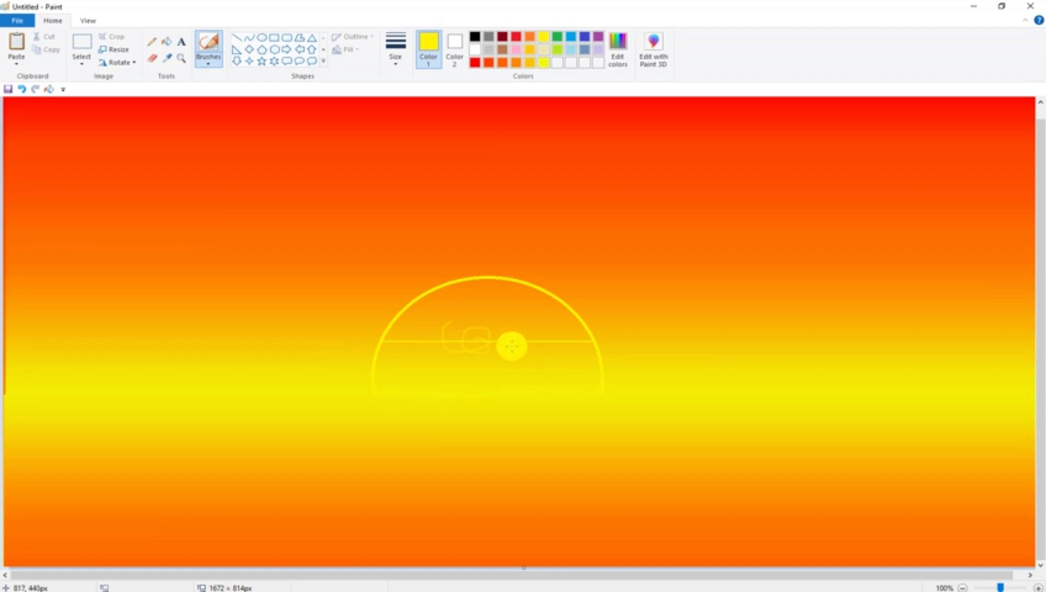
pyautogui.moveTo(512, 346)
pyautogui.mouseDown()
pyautogui.moveTo(411, 372)
pyautogui.moveTo(414, 352)
pyautogui.moveTo(494, 331)
pyautogui.moveTo(433, 361)
pyautogui.moveTo(448, 377)
pyautogui.moveTo(478, 362)
pyautogui.moveTo(458, 375)
pyautogui.moveTo(439, 351)
pyautogui.moveTo(391, 359)
pyautogui.mouseUp()
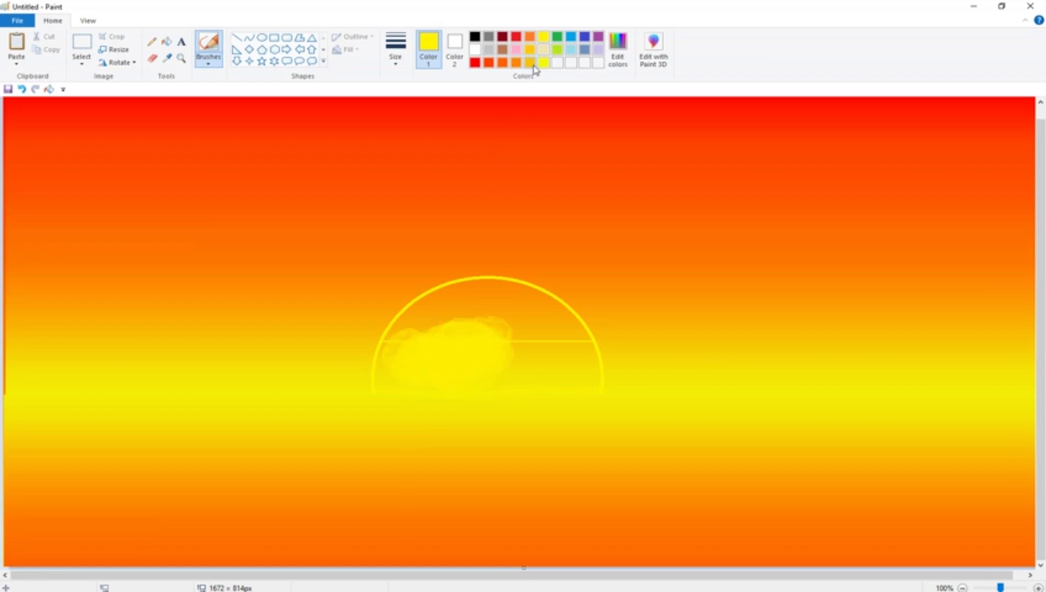
pyautogui.moveTo(433, 324)
pyautogui.mouseDown()
pyautogui.moveTo(393, 362)
pyautogui.moveTo(460, 310)
pyautogui.moveTo(554, 362)
pyautogui.moveTo(398, 357)
pyautogui.mouseUp()
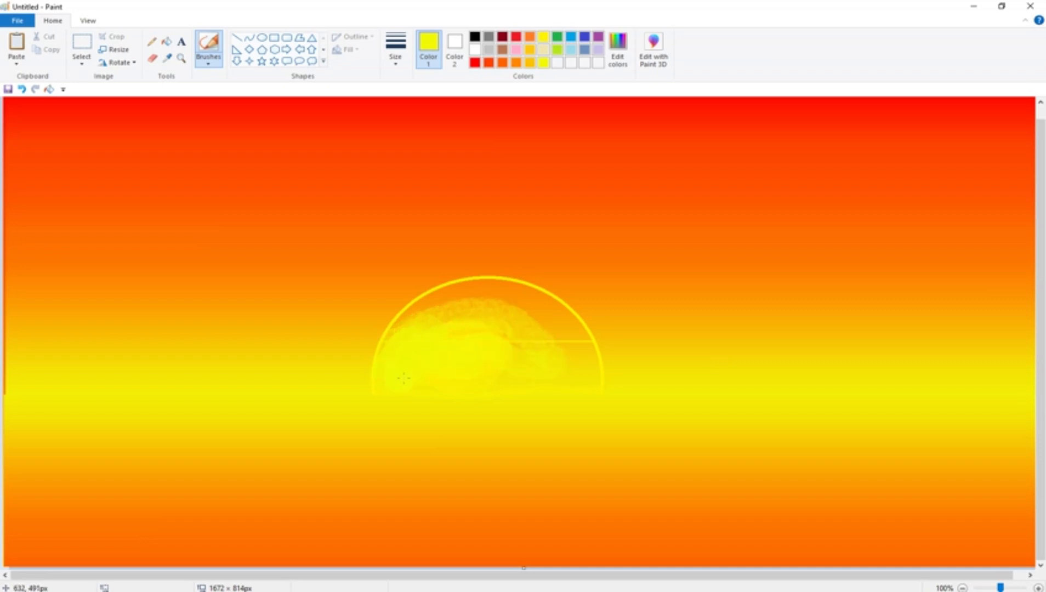
pyautogui.moveTo(540, 377)
pyautogui.mouseDown()
pyautogui.moveTo(586, 379)
pyautogui.moveTo(547, 371)
pyautogui.moveTo(529, 339)
pyautogui.moveTo(505, 329)
pyautogui.moveTo(435, 332)
pyautogui.moveTo(414, 355)
pyautogui.moveTo(387, 343)
pyautogui.moveTo(427, 315)
pyautogui.moveTo(395, 348)
pyautogui.moveTo(513, 321)
pyautogui.mouseUp()
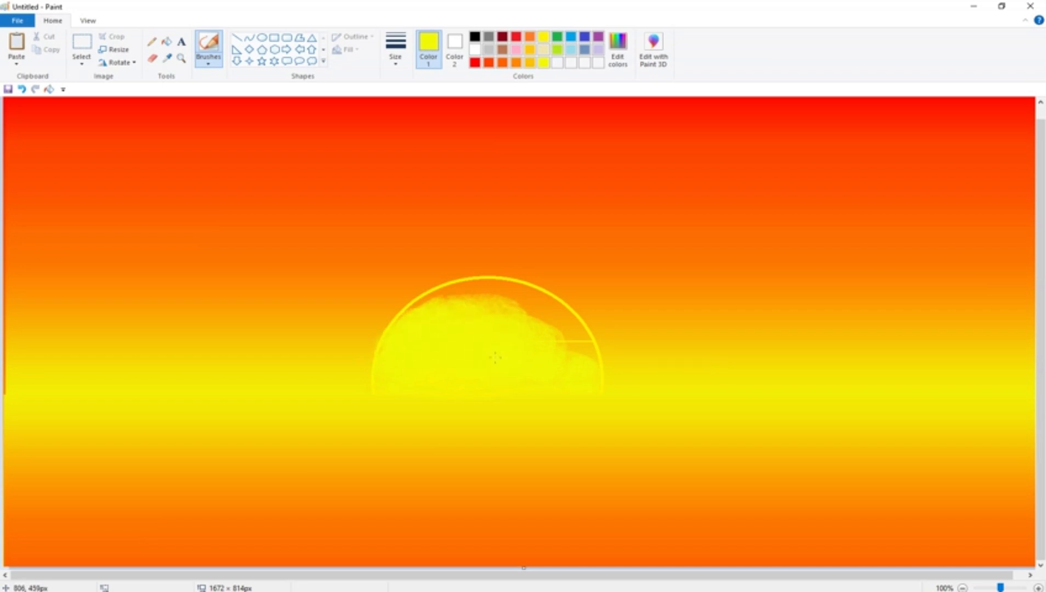
pyautogui.moveTo(551, 378)
pyautogui.mouseDown()
pyautogui.moveTo(577, 357)
pyautogui.moveTo(537, 314)
pyautogui.moveTo(585, 346)
pyautogui.moveTo(586, 361)
pyautogui.moveTo(553, 313)
pyautogui.moveTo(586, 365)
pyautogui.moveTo(514, 349)
pyautogui.moveTo(514, 322)
pyautogui.moveTo(456, 310)
pyautogui.moveTo(403, 329)
pyautogui.moveTo(413, 314)
pyautogui.moveTo(485, 299)
pyautogui.moveTo(450, 302)
pyautogui.mouseUp()
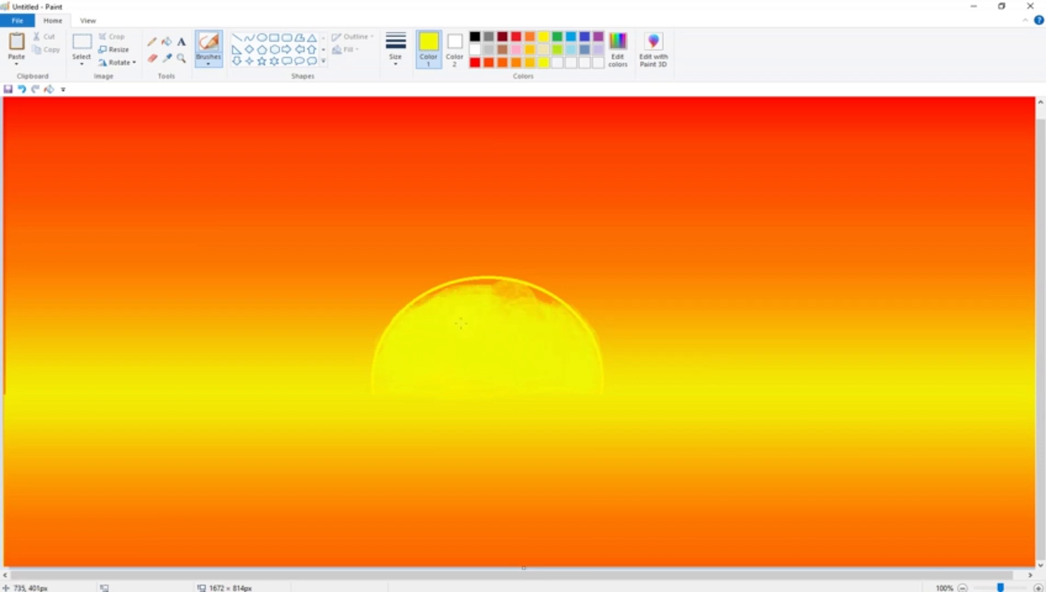
pyautogui.moveTo(418, 310)
pyautogui.mouseDown()
pyautogui.moveTo(524, 323)
pyautogui.moveTo(553, 313)
pyautogui.moveTo(470, 301)
pyautogui.moveTo(421, 306)
pyautogui.mouseUp()
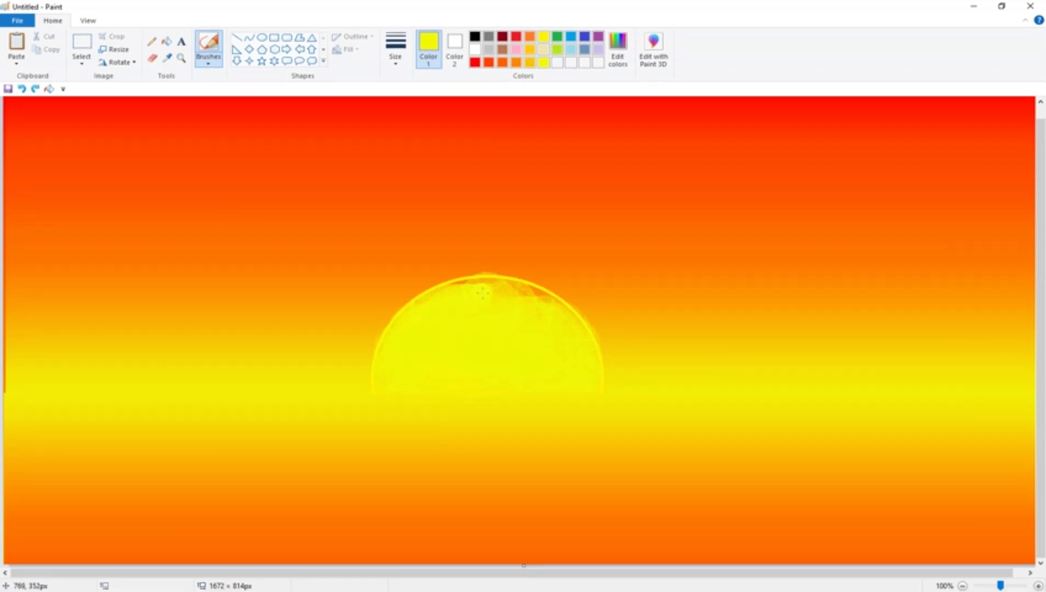
pyautogui.moveTo(531, 296); pyautogui.dragTo(425, 292)
pyautogui.moveTo(515, 294); pyautogui.dragTo(488, 285)
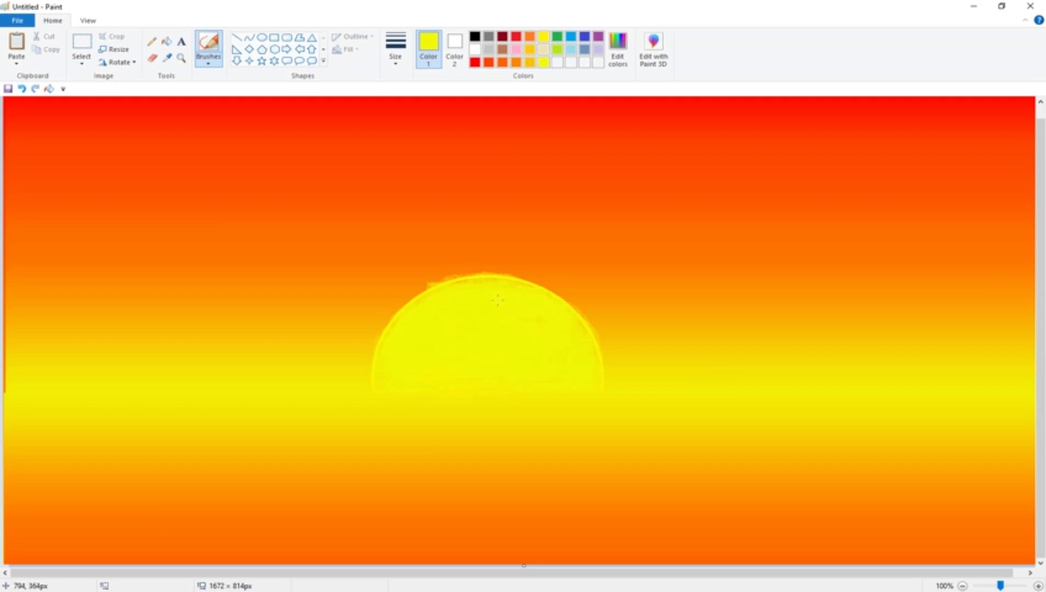
# Step: Outline a pointed cliff in black with the standard brush, from a tip beside the sun to the picture's edges
pyautogui.click(208, 60)
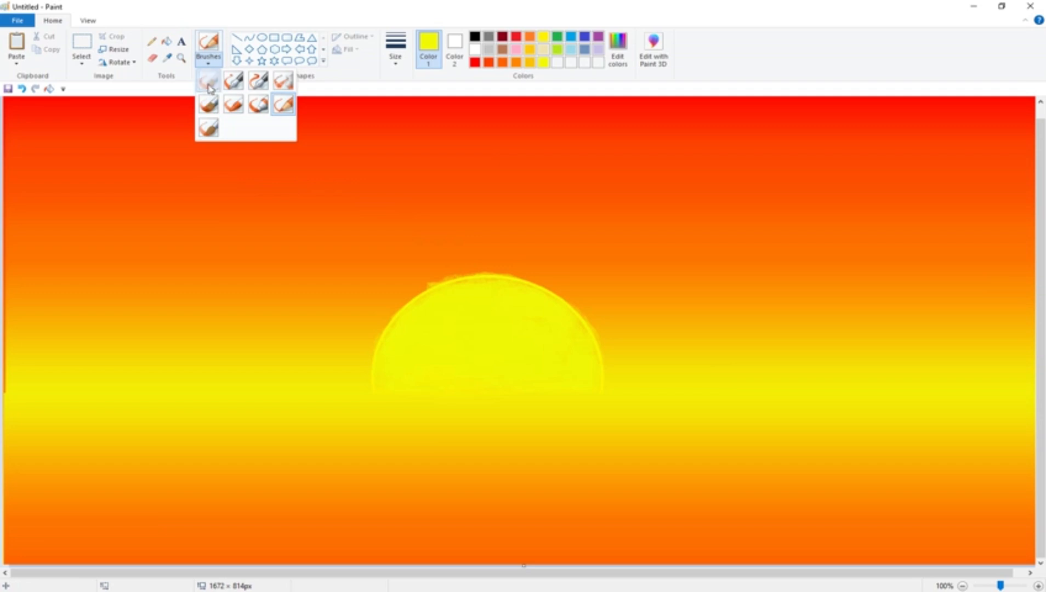
pyautogui.click(209, 84)
pyautogui.click(474, 37)
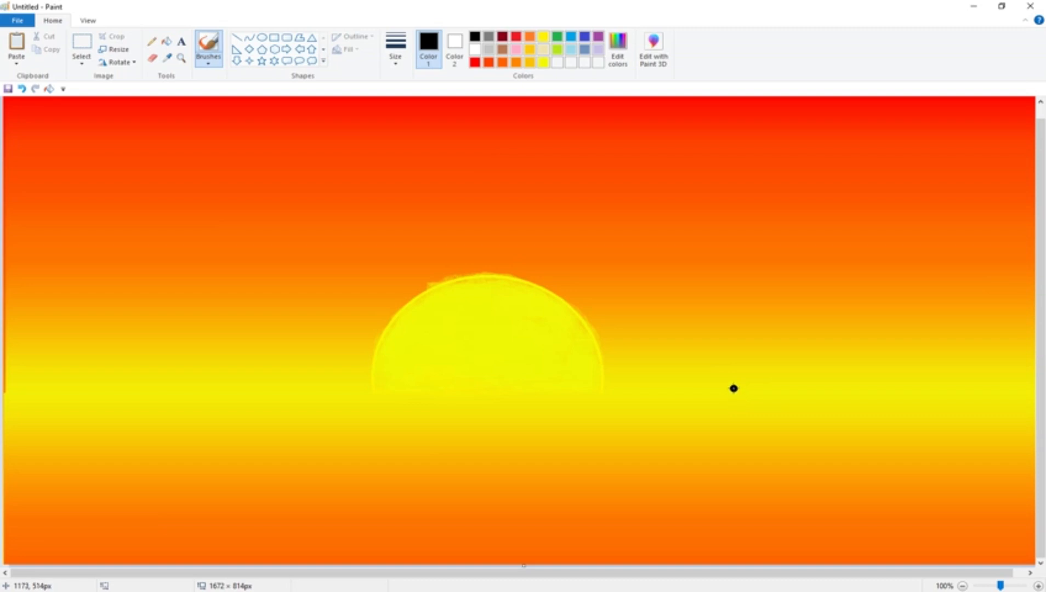
pyautogui.moveTo(732, 383)
pyautogui.mouseDown()
pyautogui.moveTo(816, 463)
pyautogui.moveTo(975, 563)
pyautogui.mouseUp()
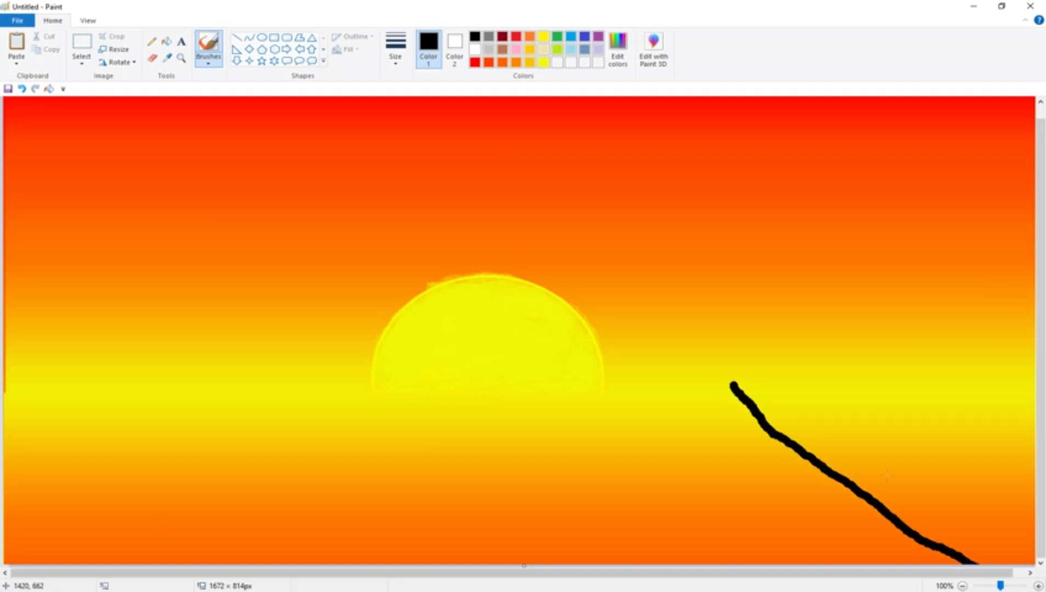
pyautogui.moveTo(729, 382); pyautogui.dragTo(1035, 393)
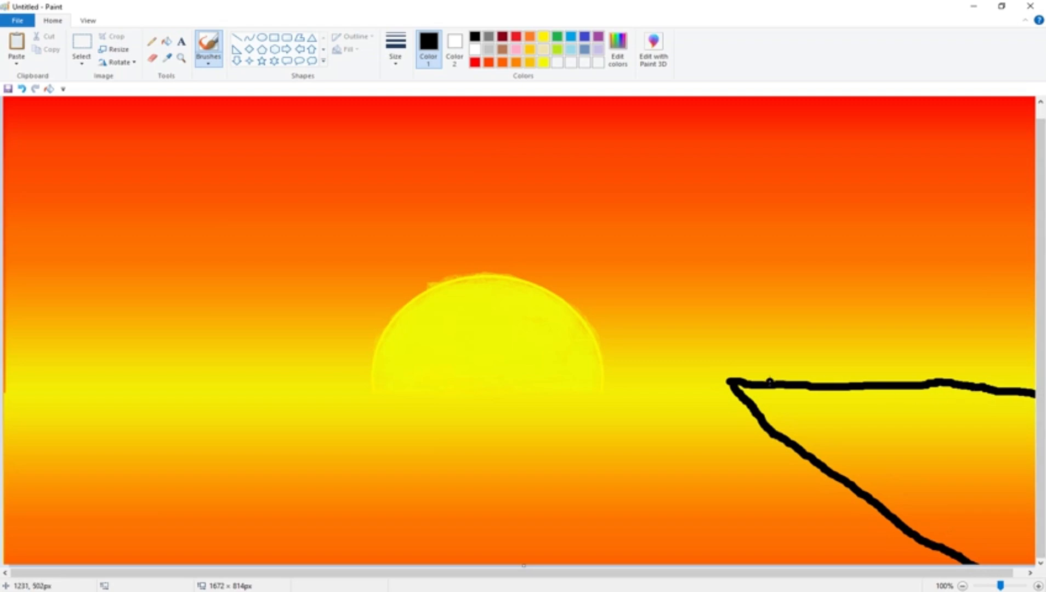
pyautogui.moveTo(733, 382)
pyautogui.mouseDown()
pyautogui.moveTo(723, 390)
pyautogui.moveTo(762, 433)
pyautogui.moveTo(948, 564)
pyautogui.mouseUp()
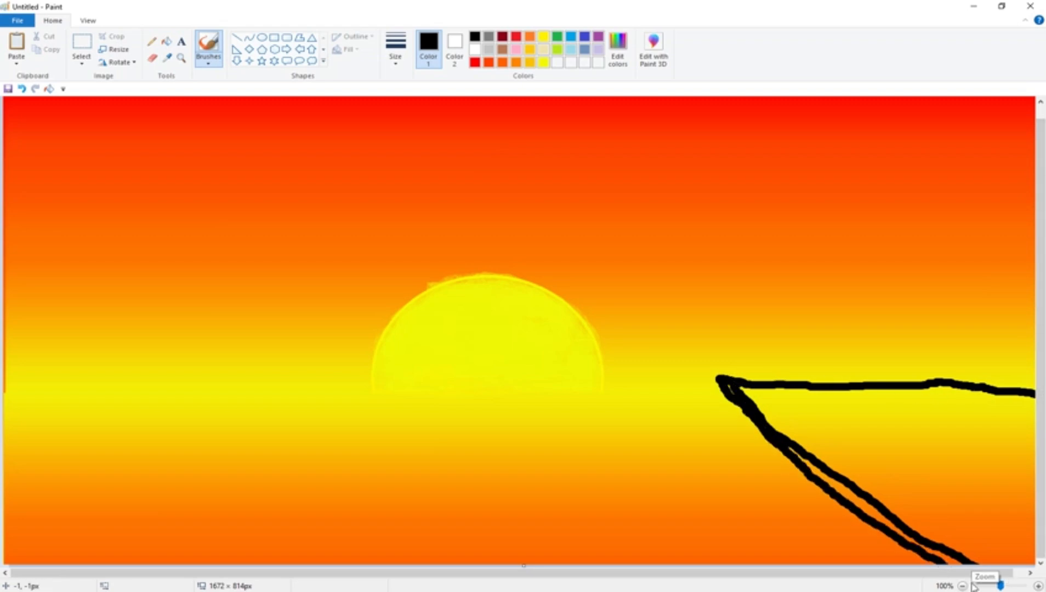
# Step: Enlarge the brush and paint the inside of the cliff outline solid black
pyautogui.hotkey('ctrl', '+')
pyautogui.hotkey('ctrl', '+')
pyautogui.hotkey('ctrl', '+')
pyautogui.hotkey('ctrl', '+')
pyautogui.hotkey('ctrl', '+')
pyautogui.hotkey('ctrl', '+')
pyautogui.hotkey('ctrl', '+')
pyautogui.hotkey('ctrl', '+')
pyautogui.hotkey('ctrl', '+')
pyautogui.hotkey('ctrl', '+')
pyautogui.hotkey('ctrl', '+')
pyautogui.hotkey('ctrl', '+')
pyautogui.hotkey('ctrl', '+')
pyautogui.hotkey('ctrl', '+')
pyautogui.hotkey('ctrl', '+')
pyautogui.hotkey('ctrl', '+')
pyautogui.hotkey('ctrl', '+')
pyautogui.hotkey('ctrl', '+')
pyautogui.hotkey('ctrl', '+')
pyautogui.hotkey('ctrl', '+')
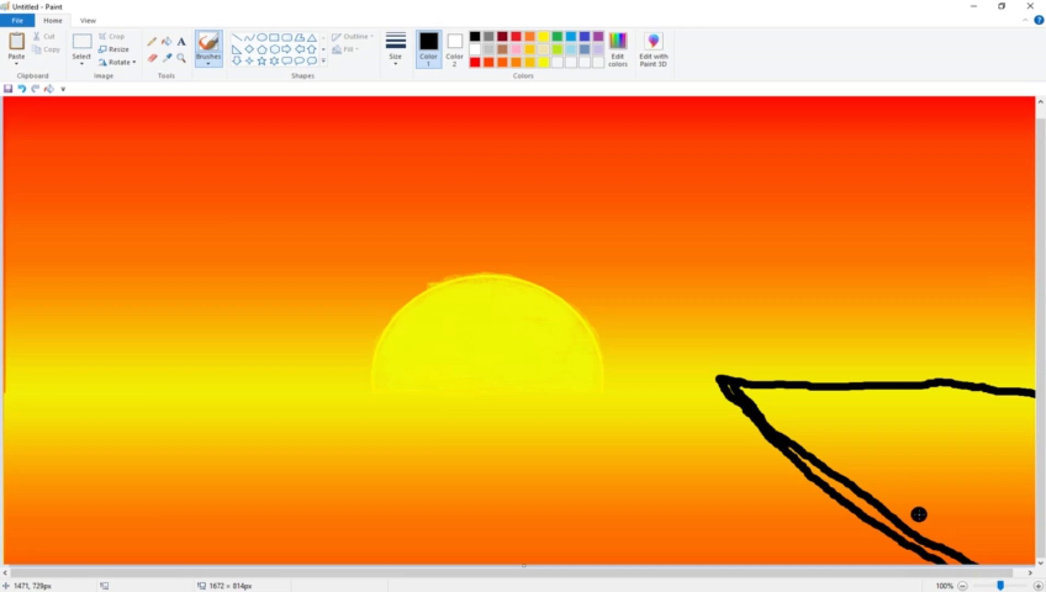
pyautogui.hotkey('ctrl', '+')
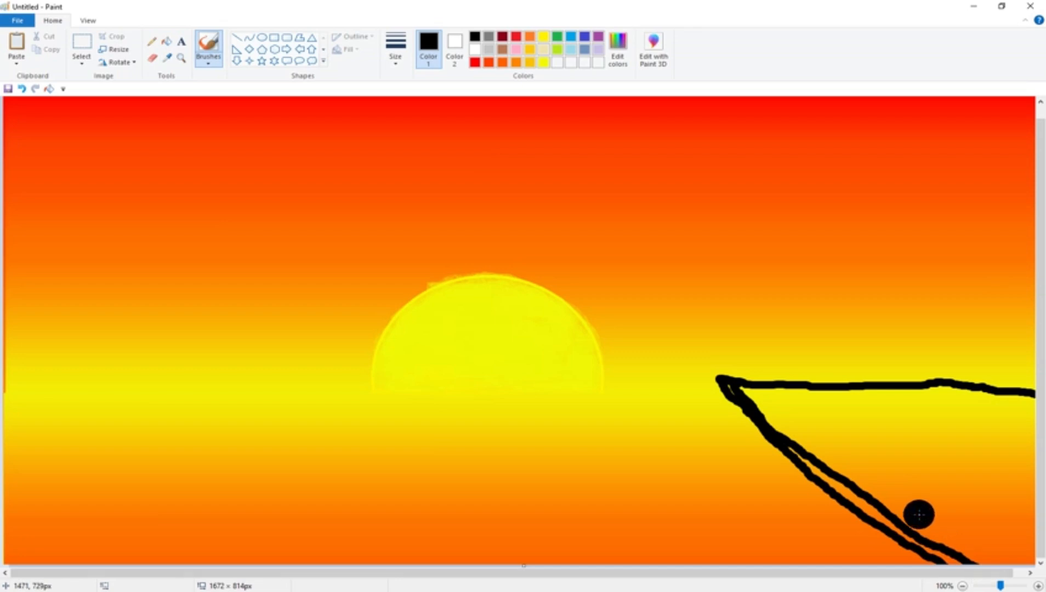
pyautogui.moveTo(964, 505)
pyautogui.mouseDown()
pyautogui.moveTo(979, 542)
pyautogui.moveTo(1001, 548)
pyautogui.moveTo(958, 556)
pyautogui.moveTo(923, 536)
pyautogui.moveTo(817, 468)
pyautogui.moveTo(734, 390)
pyautogui.moveTo(946, 466)
pyautogui.moveTo(927, 487)
pyautogui.moveTo(950, 511)
pyautogui.moveTo(939, 518)
pyautogui.moveTo(825, 433)
pyautogui.moveTo(897, 482)
pyautogui.moveTo(852, 467)
pyautogui.moveTo(993, 479)
pyautogui.moveTo(1016, 513)
pyautogui.moveTo(1009, 527)
pyautogui.moveTo(1033, 469)
pyautogui.moveTo(1033, 414)
pyautogui.moveTo(770, 399)
pyautogui.moveTo(1022, 402)
pyautogui.moveTo(1013, 493)
pyautogui.moveTo(985, 449)
pyautogui.moveTo(954, 441)
pyautogui.moveTo(972, 415)
pyautogui.moveTo(941, 474)
pyautogui.moveTo(888, 421)
pyautogui.moveTo(868, 434)
pyautogui.mouseUp()
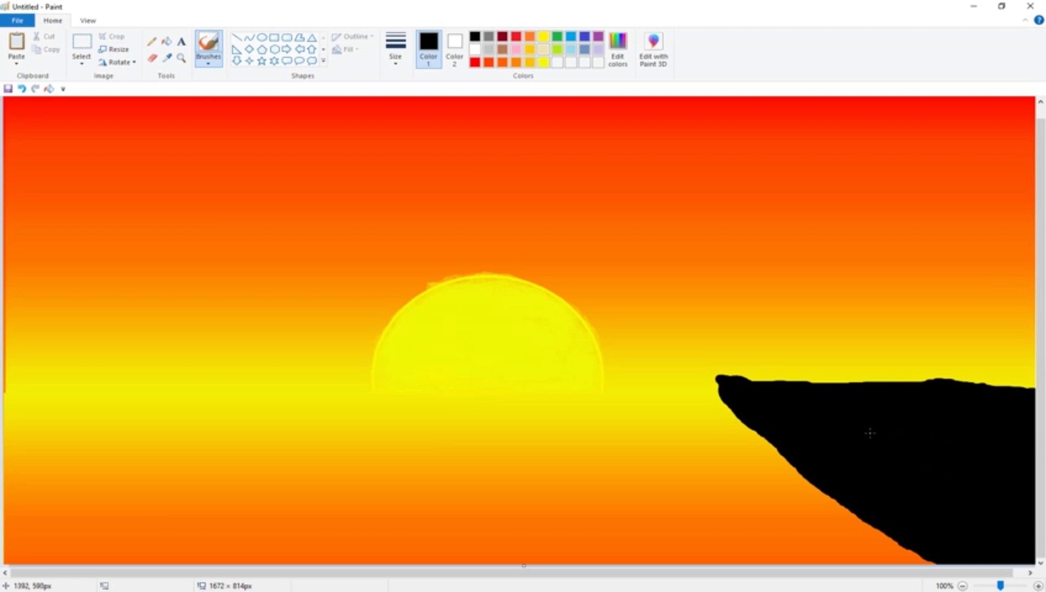
# Step: Paint a gray band along the cliff's upper edge from its tip to the picture's edge, using a smaller brush size
pyautogui.click(489, 39)
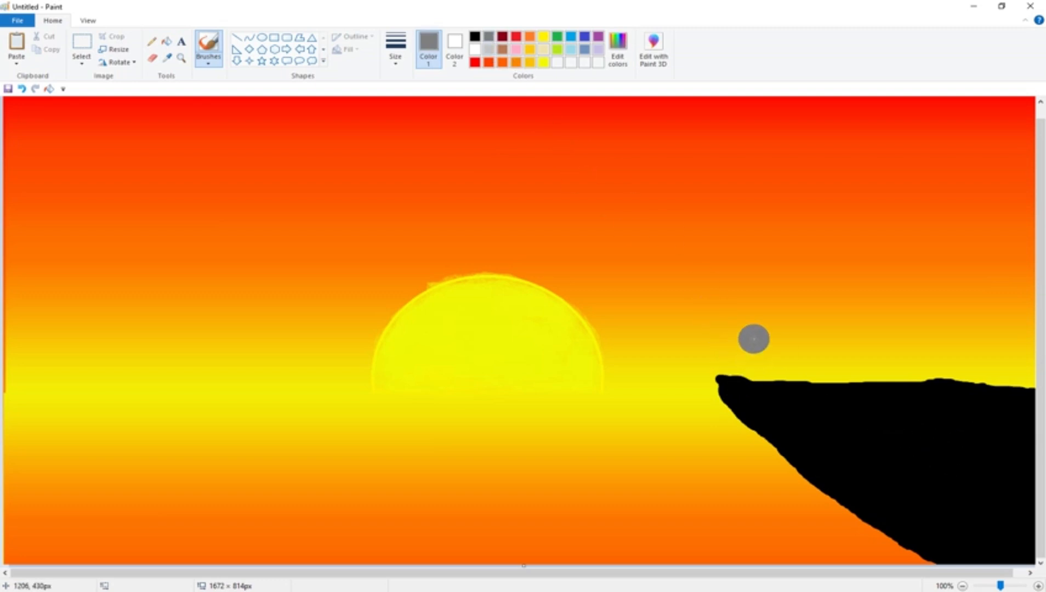
pyautogui.hotkey('ctrl', '-')
pyautogui.hotkey('ctrl', '-')
pyautogui.hotkey('ctrl', '-')
pyautogui.hotkey('ctrl', '+')
pyautogui.hotkey('ctrl', '+')
pyautogui.hotkey('ctrl', '+')
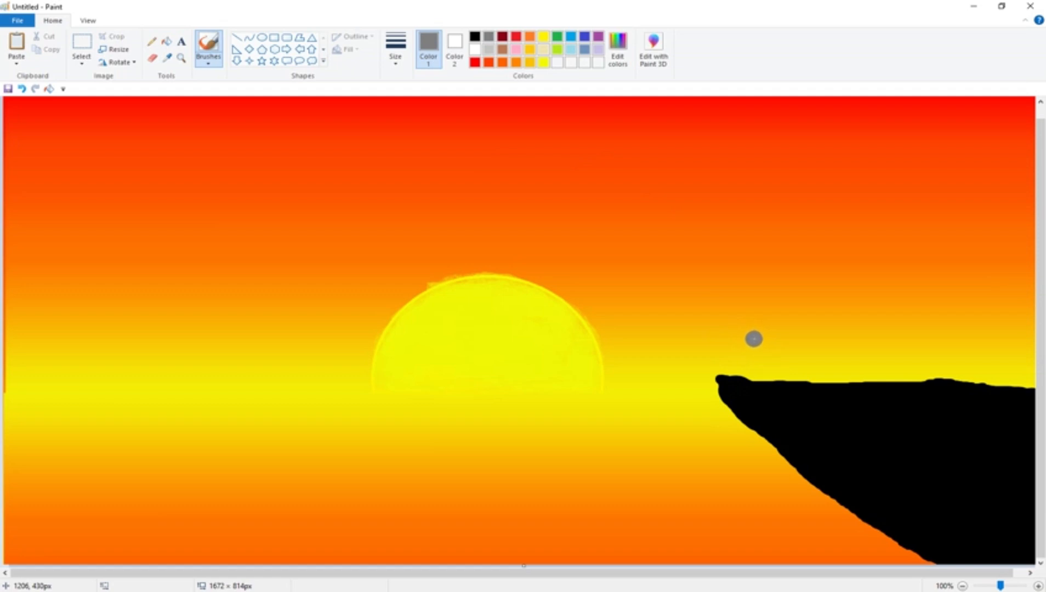
pyautogui.moveTo(722, 377); pyautogui.dragTo(1033, 388)
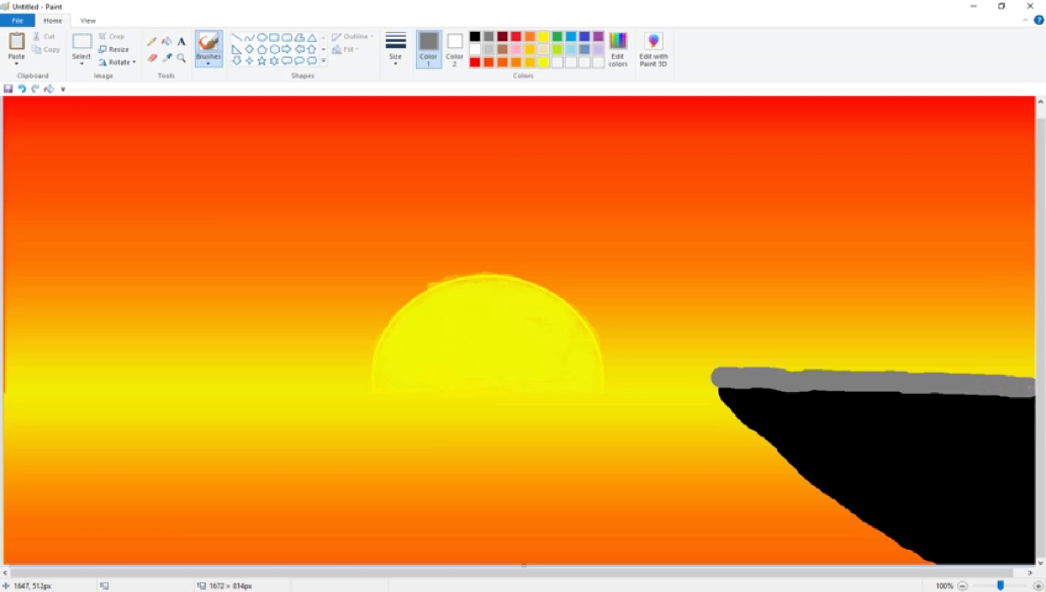
# Step: Try extending the gray band around the cliff's tip, and undo that stroke
pyautogui.moveTo(718, 374); pyautogui.dragTo(719, 392)
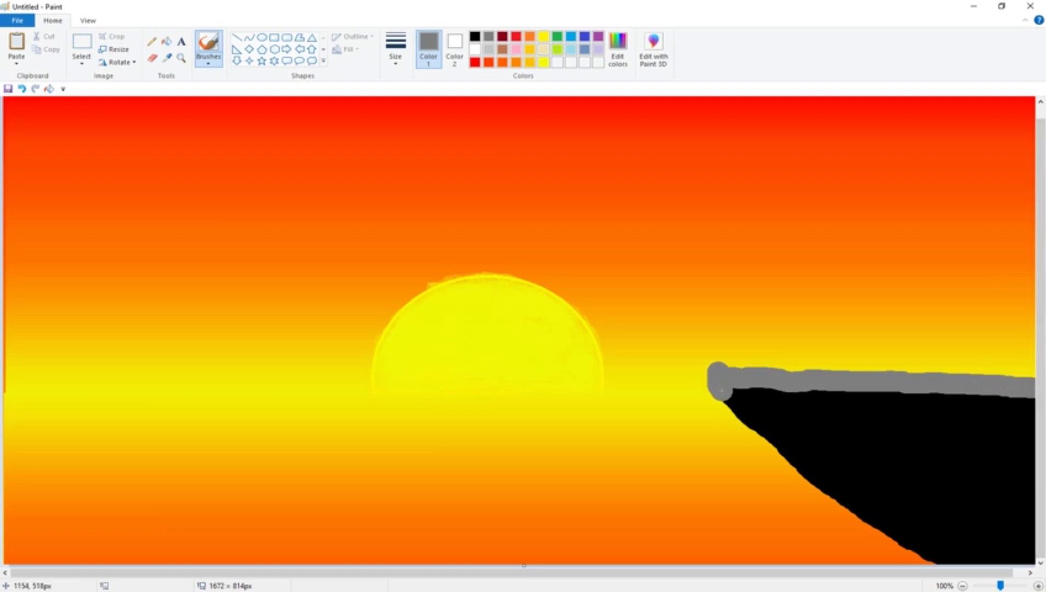
pyautogui.hotkey('ctrl', 'z')
pyautogui.hotkey('ctrl', 'z')
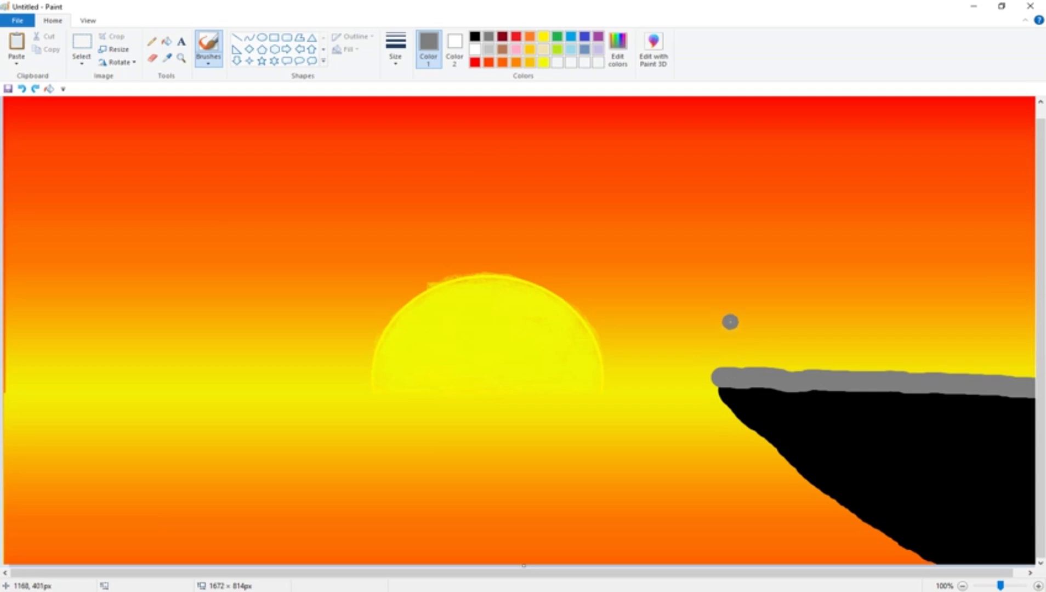
# Step: Paint a gray band along the cliff's slanted lower edge, from its tip to the bottom of the picture, covering the gaps beside the black
pyautogui.moveTo(712, 390)
pyautogui.mouseDown()
pyautogui.moveTo(716, 376)
pyautogui.moveTo(750, 438)
pyautogui.moveTo(852, 522)
pyautogui.mouseUp()
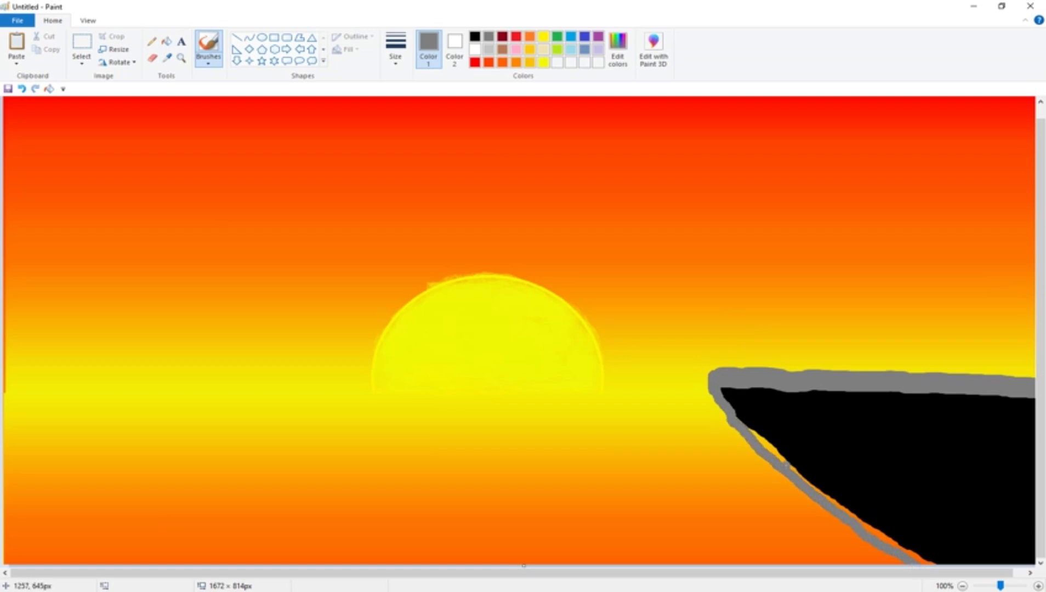
pyautogui.moveTo(757, 431); pyautogui.dragTo(811, 479)
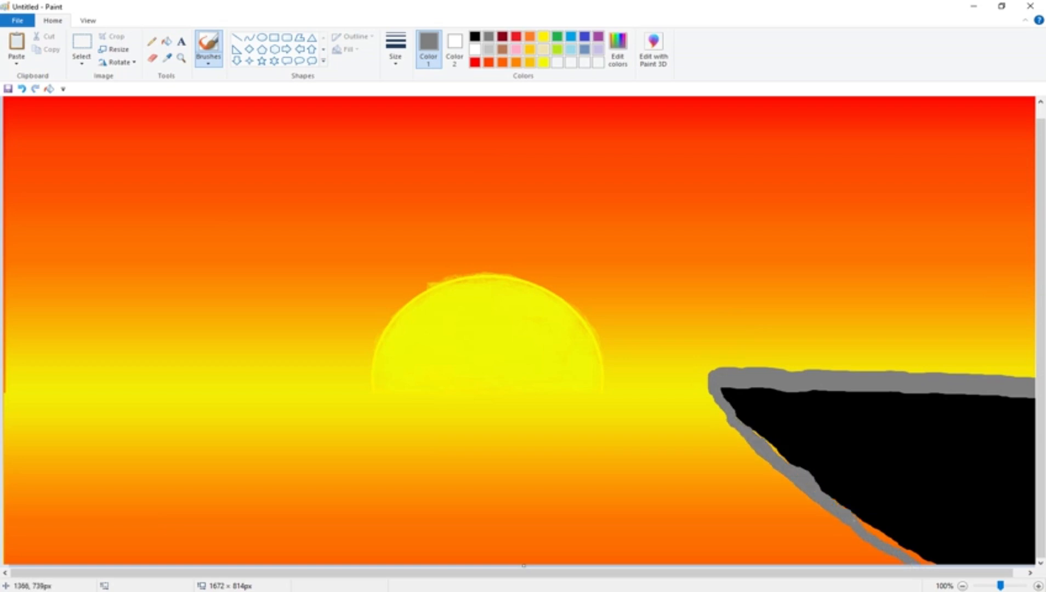
pyautogui.moveTo(893, 549); pyautogui.dragTo(919, 555)
pyautogui.moveTo(790, 465); pyautogui.dragTo(724, 404)
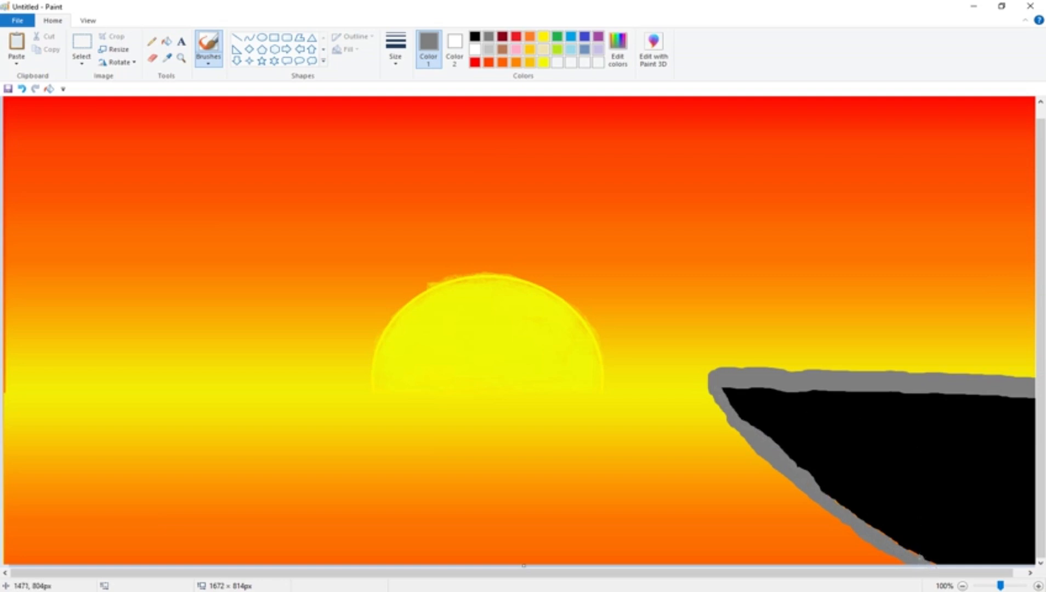
pyautogui.moveTo(922, 555); pyautogui.dragTo(913, 551)
pyautogui.moveTo(704, 380)
pyautogui.mouseDown()
pyautogui.moveTo(765, 463)
pyautogui.moveTo(878, 550)
pyautogui.mouseUp()
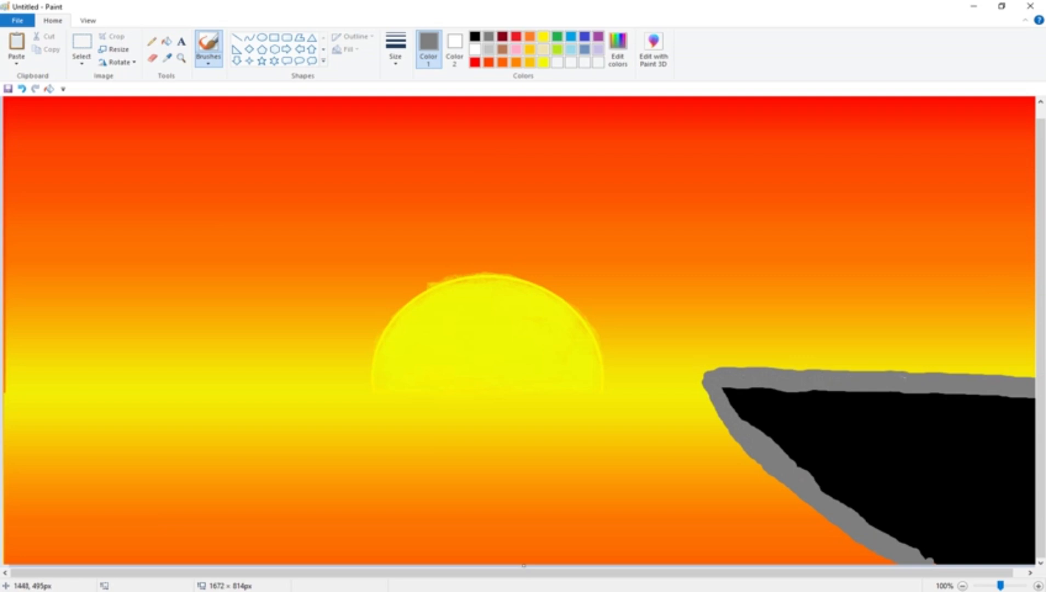
# Step: Switch the brush color to black
pyautogui.click(480, 37)
pyautogui.moveTo(853, 372)
pyautogui.mouseDown()
pyautogui.moveTo(843, 269)
pyautogui.moveTo(825, 238)
pyautogui.moveTo(777, 198)
pyautogui.mouseUp()
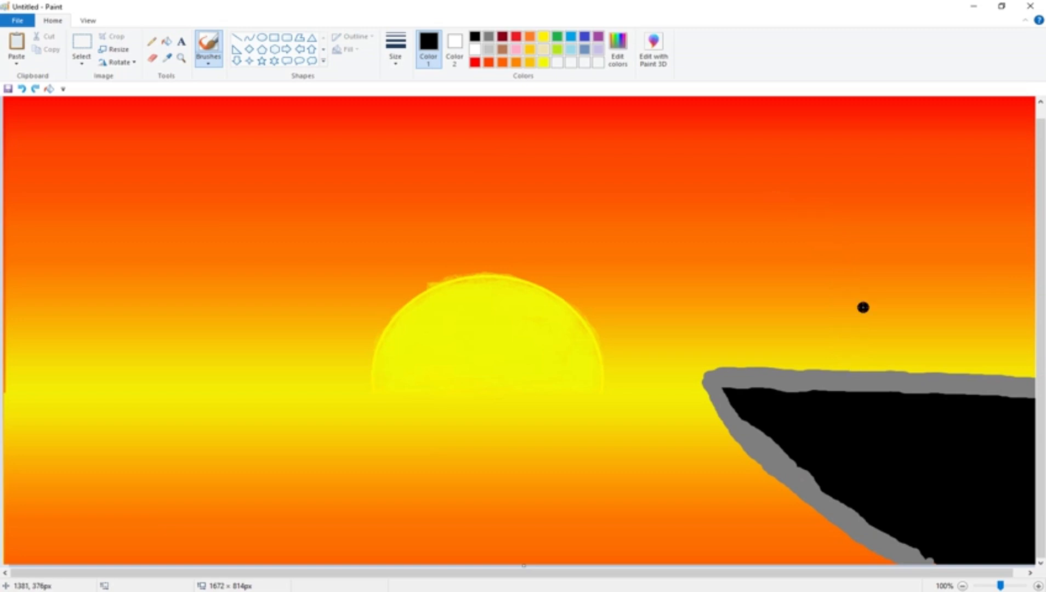
pyautogui.hotkey('ctrl', 'z')
pyautogui.moveTo(859, 370)
pyautogui.mouseDown()
pyautogui.moveTo(800, 278)
pyautogui.moveTo(759, 253)
pyautogui.mouseUp()
pyautogui.hotkey('ctrl', 'z')
pyautogui.moveTo(864, 368)
pyautogui.mouseDown()
pyautogui.moveTo(812, 293)
pyautogui.moveTo(737, 254)
pyautogui.mouseUp()
pyautogui.hotkey('ctrl', 'z')
# Step: Paint a black tree trunk leaning toward the sun from the cliff top, with forked main branches on both sides
pyautogui.moveTo(844, 371)
pyautogui.mouseDown()
pyautogui.moveTo(808, 295)
pyautogui.moveTo(716, 211)
pyautogui.mouseUp()
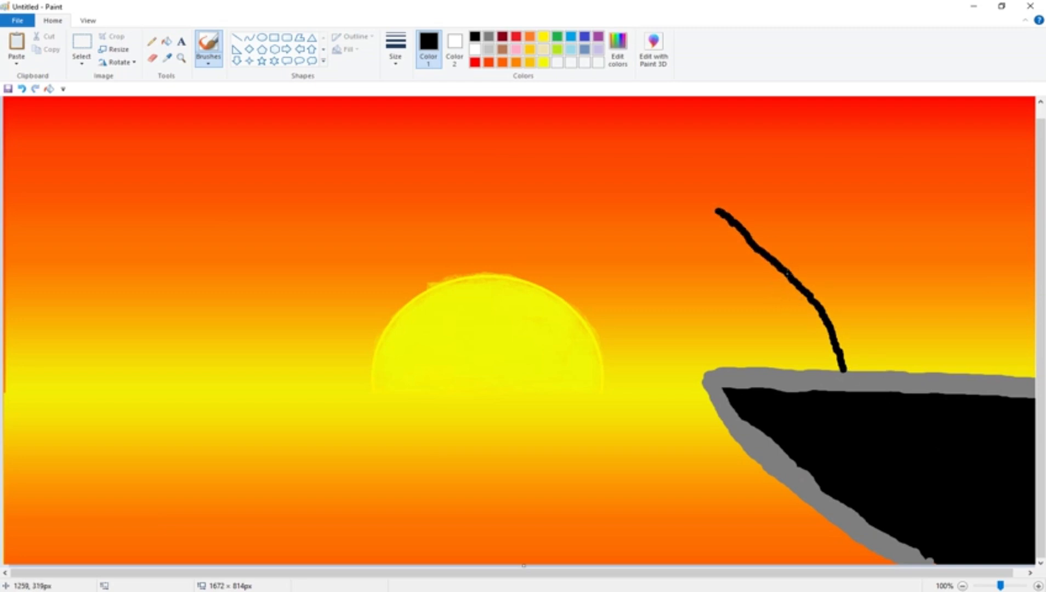
pyautogui.moveTo(786, 273)
pyautogui.mouseDown()
pyautogui.moveTo(810, 234)
pyautogui.moveTo(873, 183)
pyautogui.mouseUp()
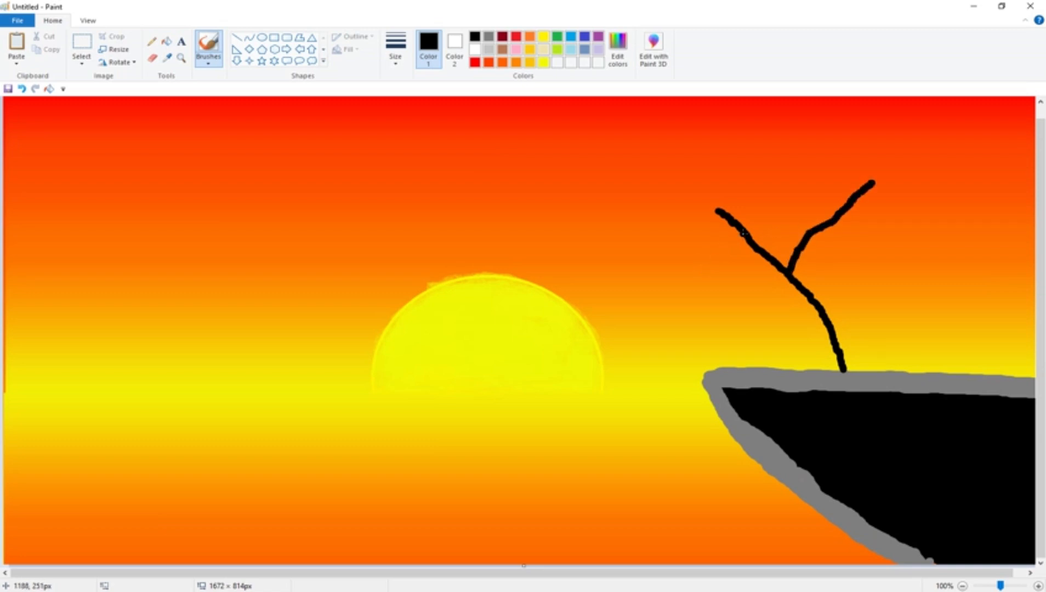
pyautogui.moveTo(744, 234); pyautogui.dragTo(692, 288)
pyautogui.moveTo(727, 217); pyautogui.dragTo(768, 156)
pyautogui.moveTo(719, 215); pyautogui.dragTo(680, 163)
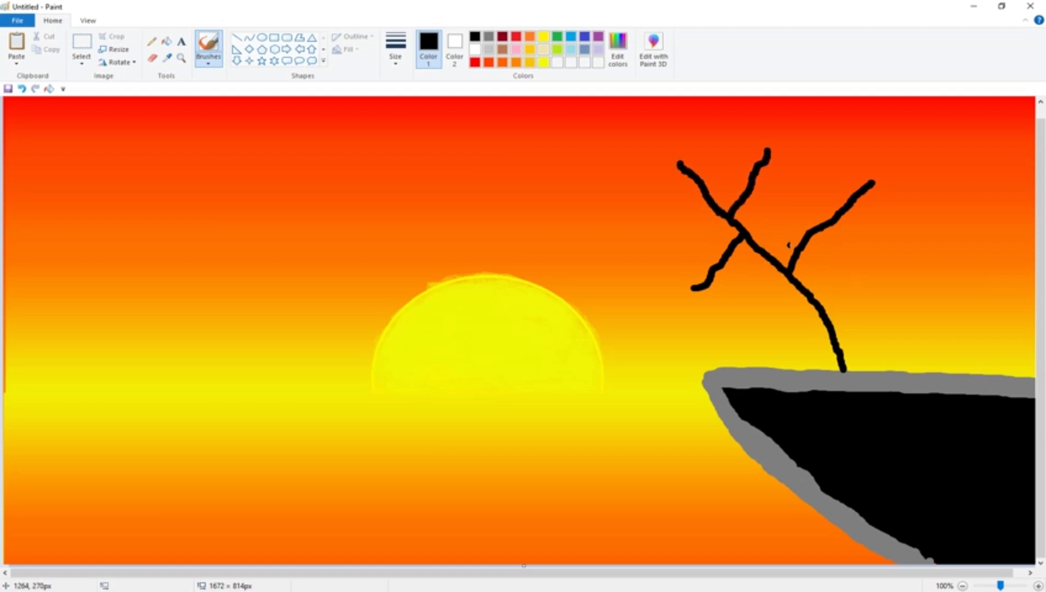
pyautogui.moveTo(845, 201); pyautogui.dragTo(840, 132)
pyautogui.moveTo(858, 200); pyautogui.dragTo(932, 171)
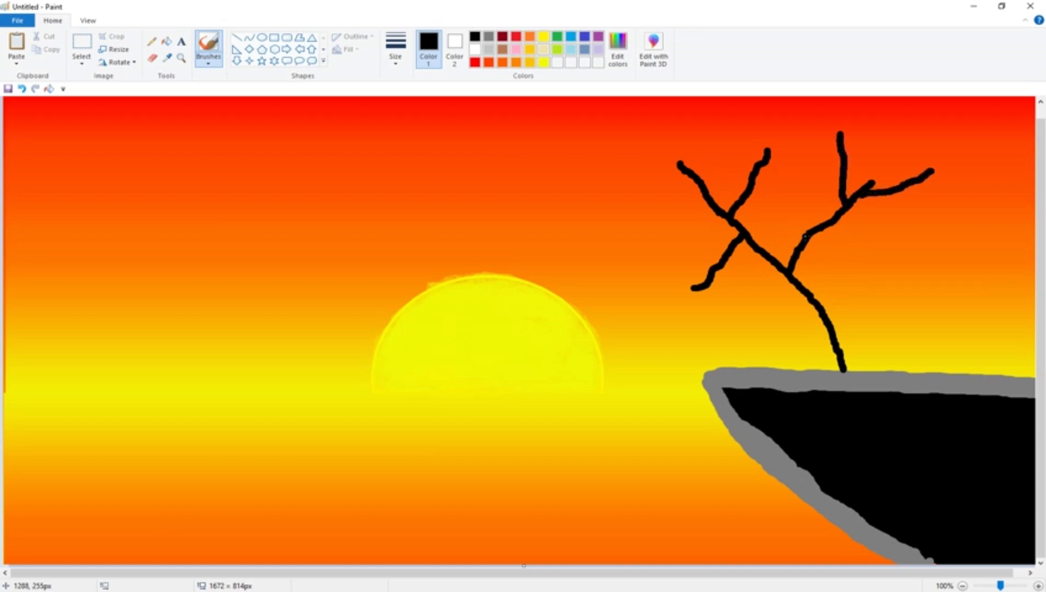
# Step: Add secondary black branches to the tree's main limbs, including upright forks in the crown and a drooping branch on the sun side
pyautogui.moveTo(806, 236); pyautogui.dragTo(798, 150)
pyautogui.moveTo(728, 215); pyautogui.dragTo(723, 163)
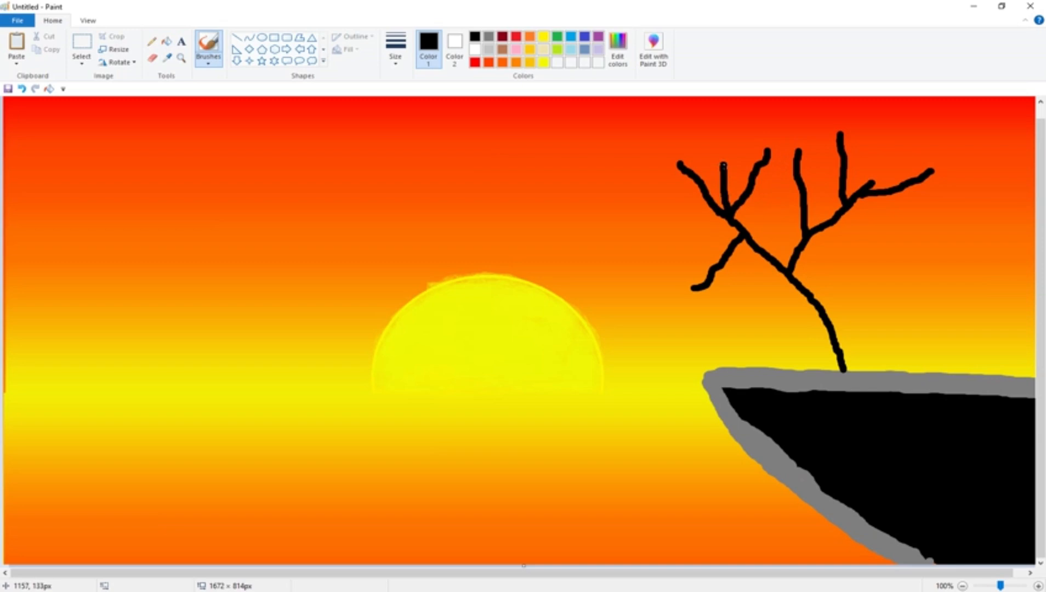
pyautogui.moveTo(804, 191)
pyautogui.mouseDown()
pyautogui.moveTo(824, 148)
pyautogui.moveTo(785, 135)
pyautogui.mouseUp()
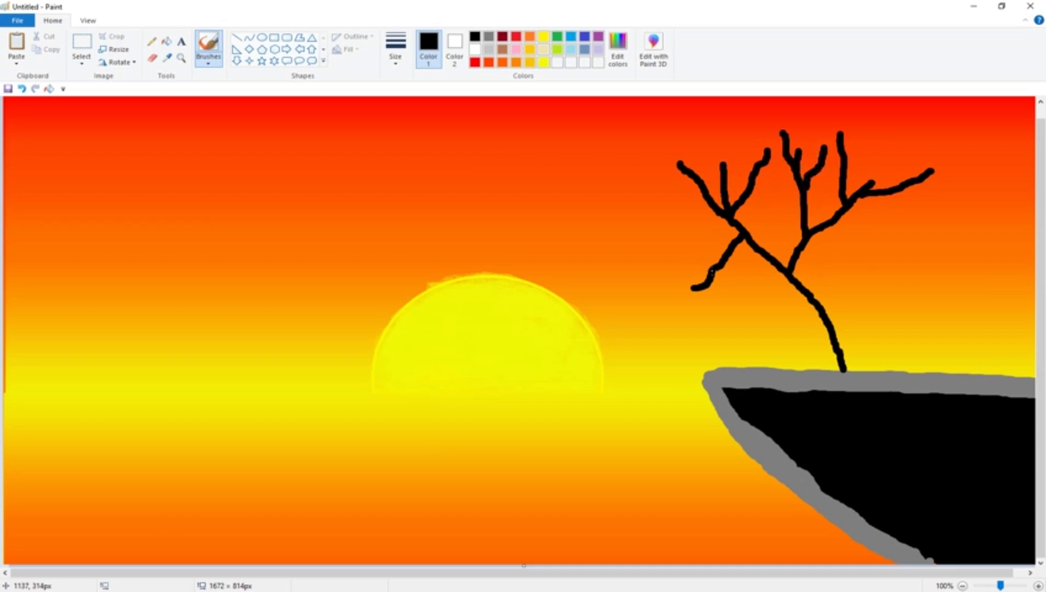
pyautogui.moveTo(713, 269); pyautogui.dragTo(682, 227)
pyautogui.moveTo(711, 285); pyautogui.dragTo(707, 333)
pyautogui.moveTo(769, 255); pyautogui.dragTo(762, 275)
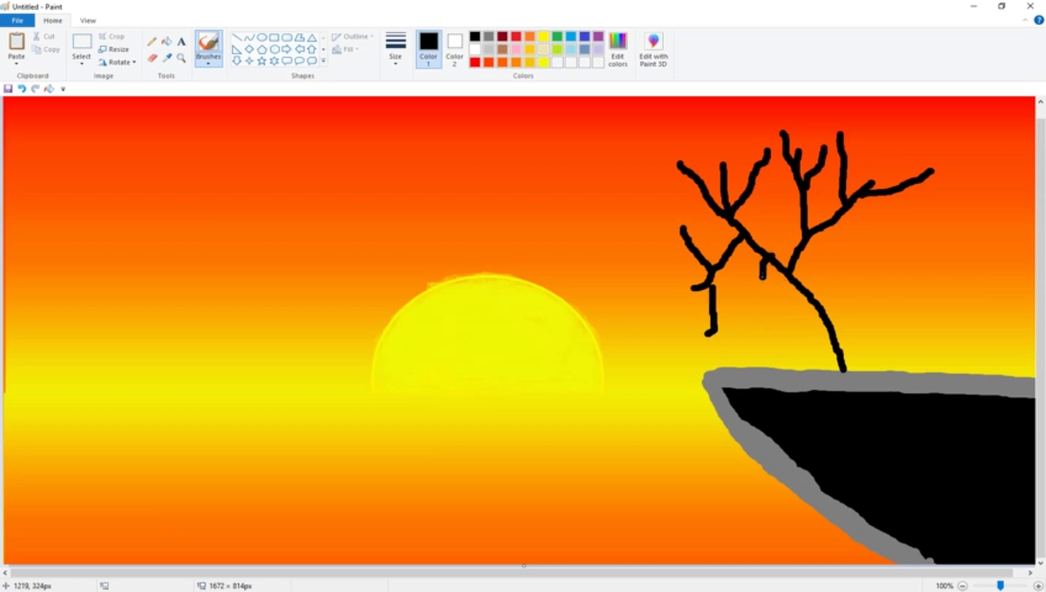
pyautogui.hotkey('ctrl', 'z')
pyautogui.moveTo(798, 155); pyautogui.dragTo(807, 125)
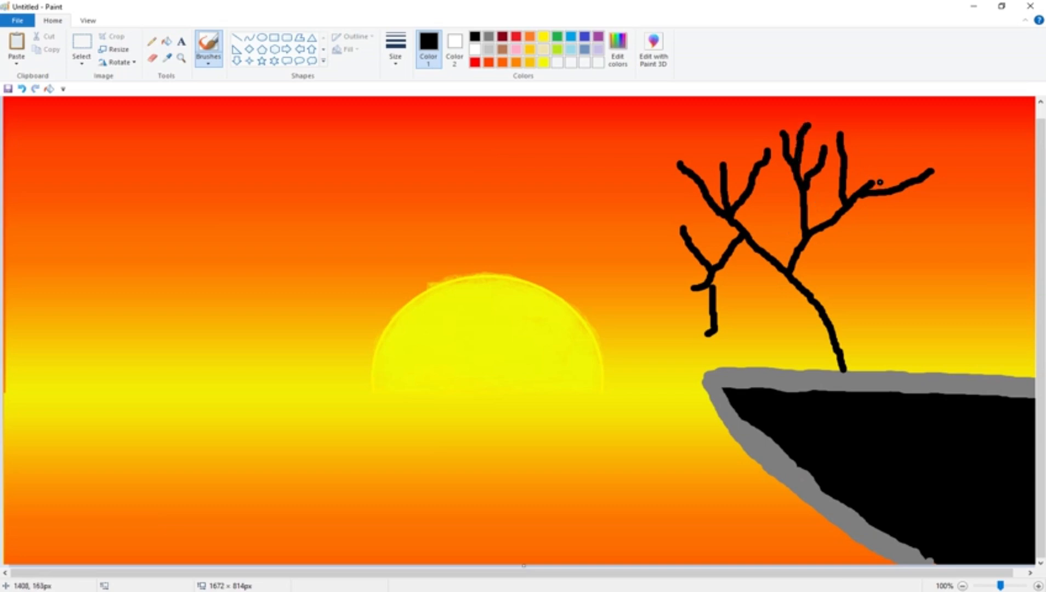
pyautogui.moveTo(859, 193); pyautogui.dragTo(888, 149)
pyautogui.moveTo(900, 187)
pyautogui.mouseDown()
pyautogui.moveTo(932, 209)
pyautogui.moveTo(922, 145)
pyautogui.mouseUp()
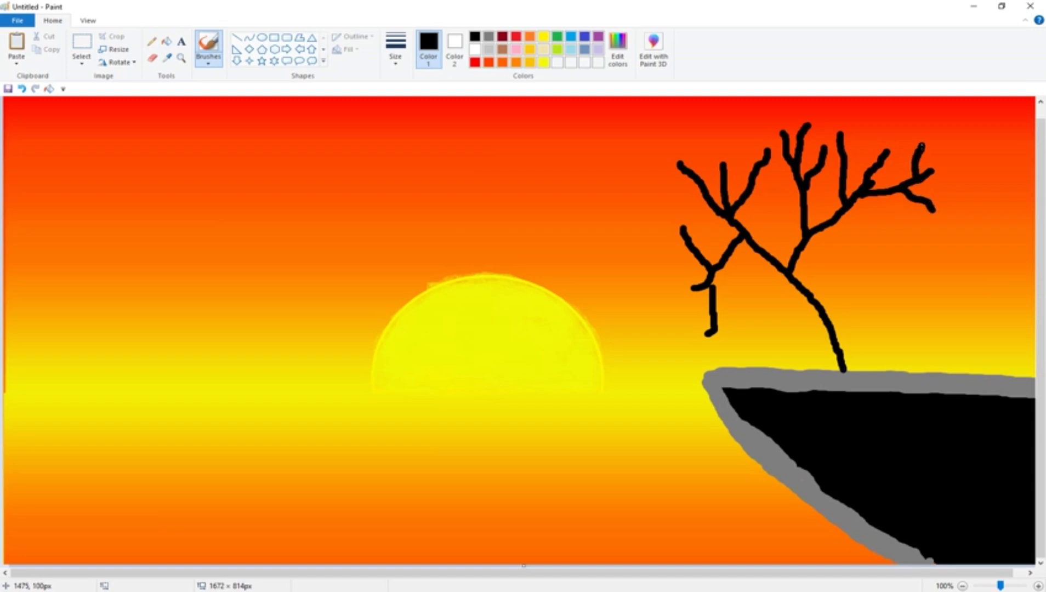
pyautogui.moveTo(844, 154); pyautogui.dragTo(862, 130)
pyautogui.hotkey('ctrl', 'z')
pyautogui.hotkey('ctrl', 'z')
pyautogui.hotkey('ctrl', 'z')
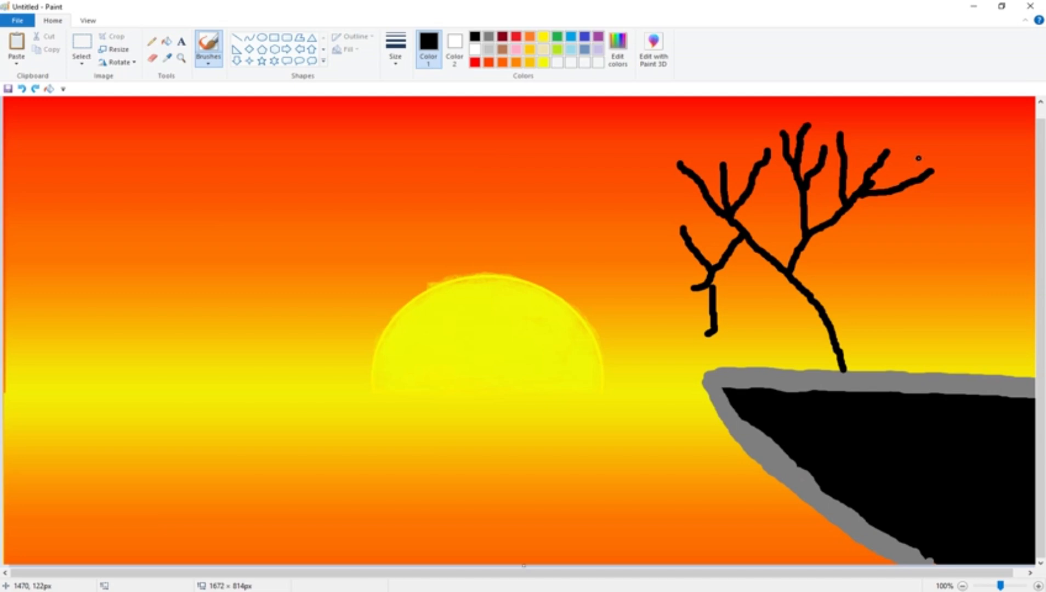
# Step: Paint thinner black twigs on the crown's outer right branch, its top and its upper-left branches
pyautogui.moveTo(910, 179); pyautogui.dragTo(912, 142)
pyautogui.moveTo(903, 189); pyautogui.dragTo(933, 207)
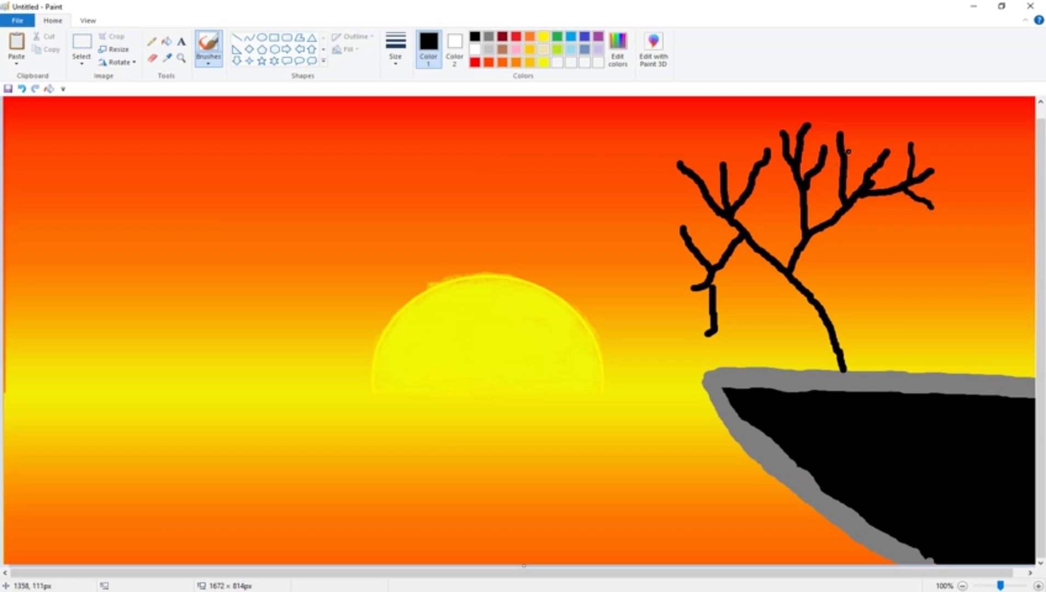
pyautogui.moveTo(848, 152)
pyautogui.mouseDown()
pyautogui.moveTo(866, 127)
pyautogui.moveTo(827, 125)
pyautogui.moveTo(819, 112)
pyautogui.moveTo(825, 140)
pyautogui.moveTo(787, 109)
pyautogui.mouseUp()
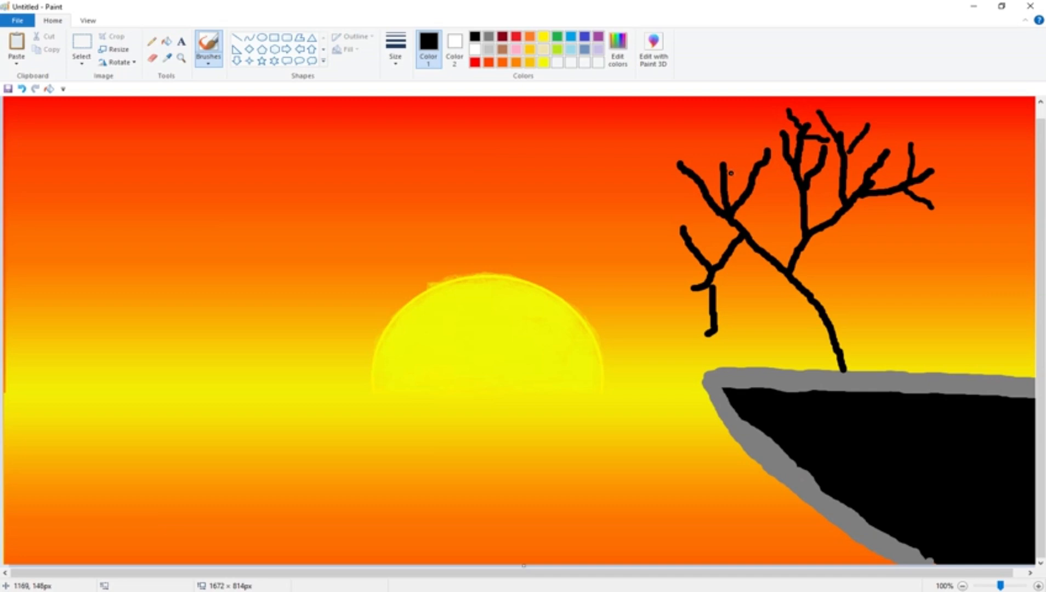
pyautogui.moveTo(724, 175)
pyautogui.mouseDown()
pyautogui.moveTo(750, 148)
pyautogui.moveTo(706, 160)
pyautogui.moveTo(689, 136)
pyautogui.mouseUp()
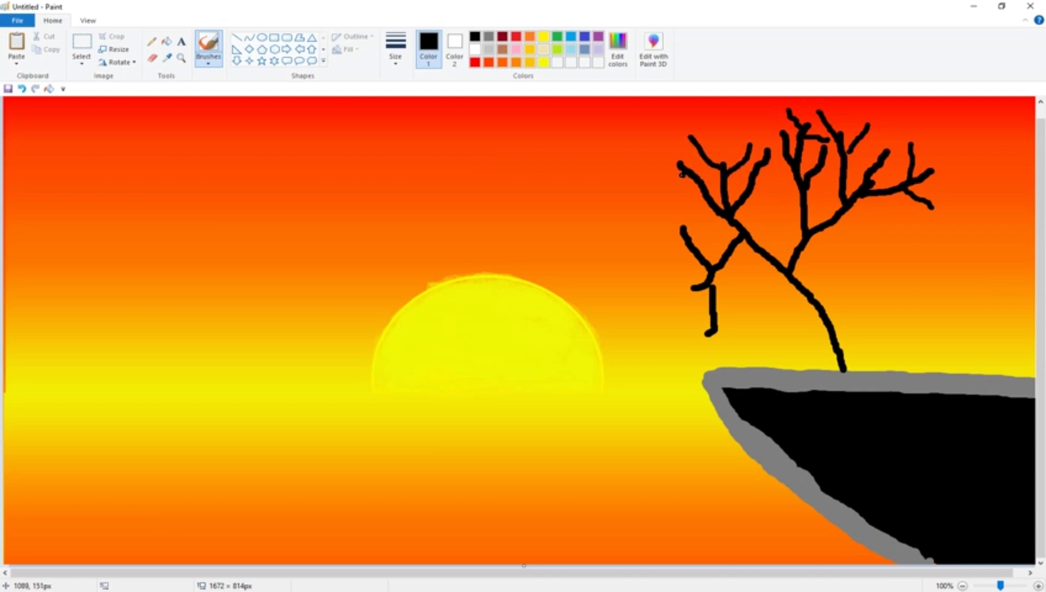
pyautogui.moveTo(682, 173); pyautogui.dragTo(622, 158)
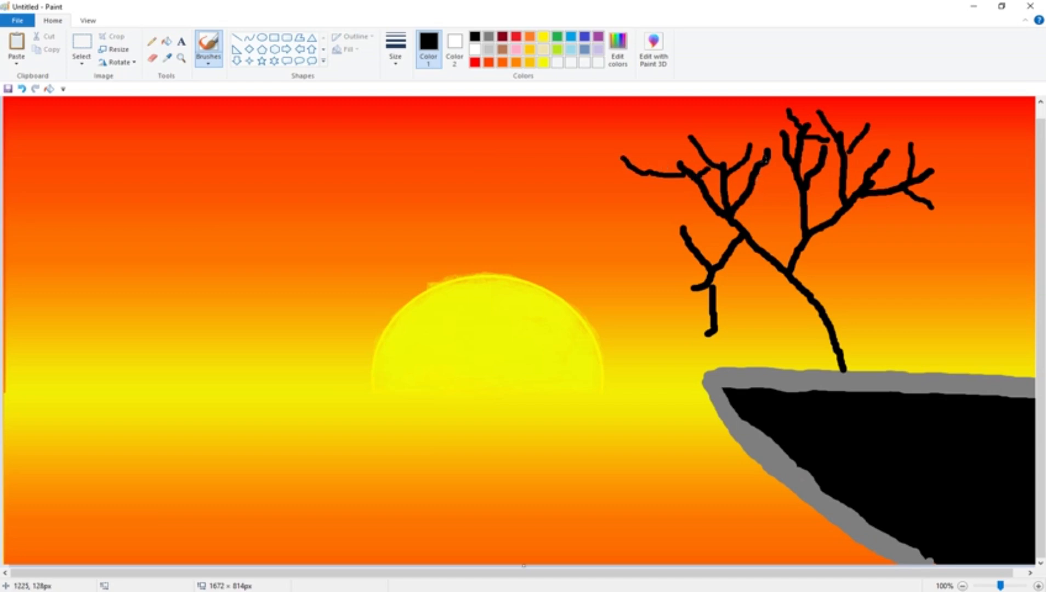
pyautogui.moveTo(766, 160); pyautogui.dragTo(753, 124)
pyautogui.moveTo(757, 167)
pyautogui.mouseDown()
pyautogui.moveTo(790, 179)
pyautogui.moveTo(772, 135)
pyautogui.mouseUp()
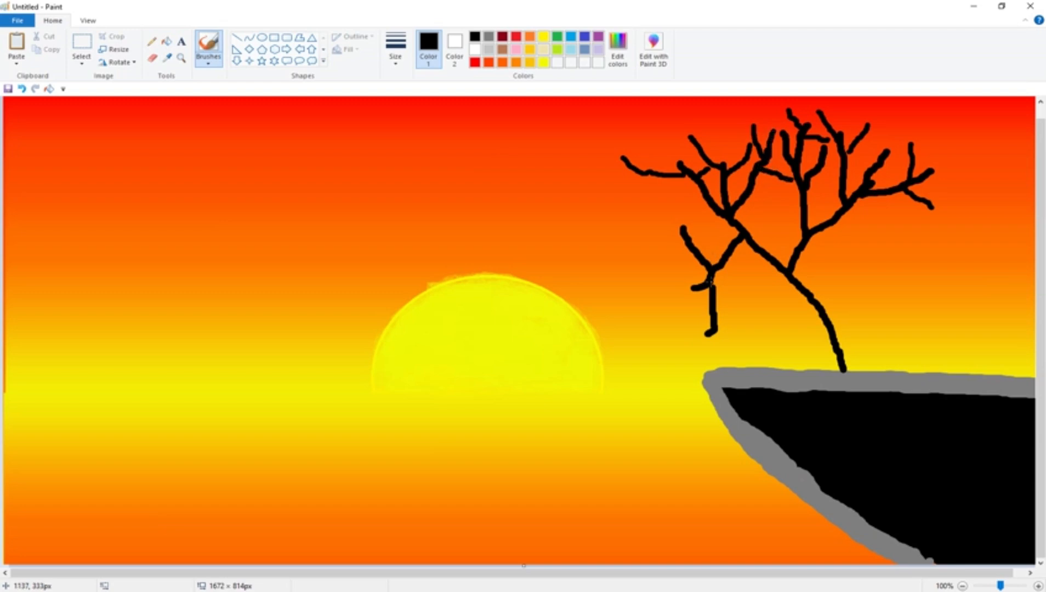
# Step: Add twigs to the tree's lower-left branches and paint a new forked branch drooping from the right main limb
pyautogui.moveTo(697, 250)
pyautogui.mouseDown()
pyautogui.moveTo(707, 208)
pyautogui.moveTo(666, 230)
pyautogui.moveTo(654, 218)
pyautogui.mouseUp()
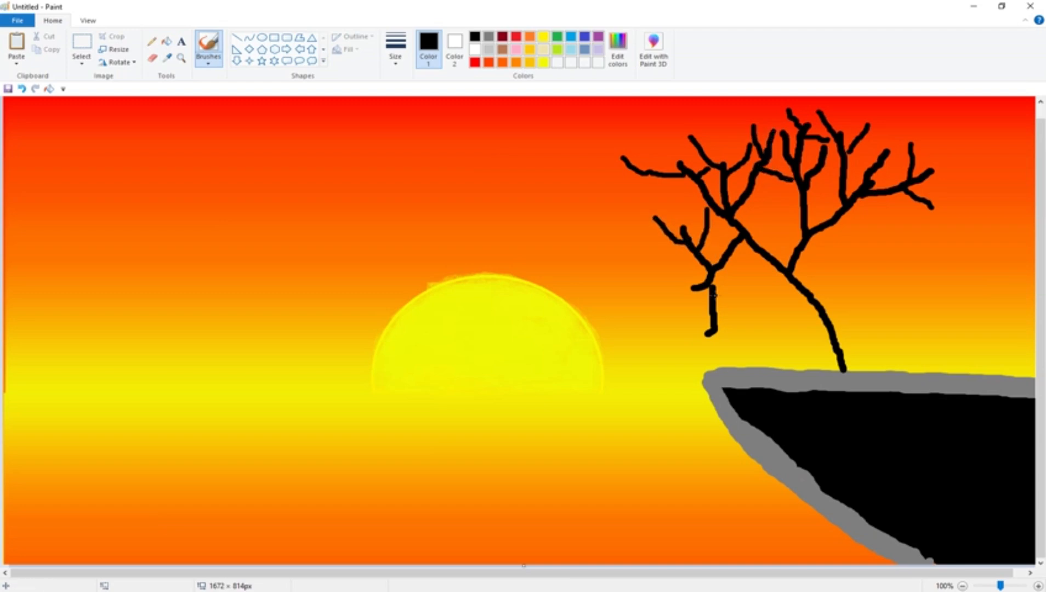
pyautogui.moveTo(716, 311)
pyautogui.mouseDown()
pyautogui.moveTo(750, 316)
pyautogui.moveTo(714, 304)
pyautogui.moveTo(686, 323)
pyautogui.mouseUp()
pyautogui.moveTo(829, 226)
pyautogui.mouseDown()
pyautogui.moveTo(872, 247)
pyautogui.moveTo(895, 273)
pyautogui.moveTo(924, 228)
pyautogui.mouseUp()
pyautogui.moveTo(861, 243); pyautogui.dragTo(866, 285)
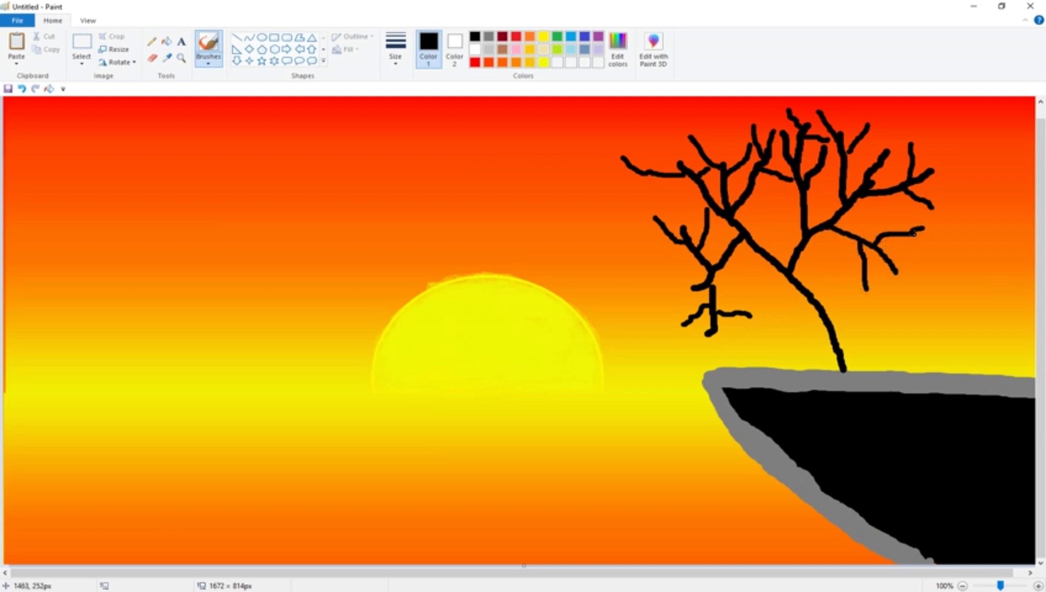
pyautogui.moveTo(902, 236)
pyautogui.mouseDown()
pyautogui.moveTo(900, 206)
pyautogui.moveTo(919, 262)
pyautogui.moveTo(888, 280)
pyautogui.moveTo(900, 284)
pyautogui.moveTo(845, 278)
pyautogui.mouseUp()
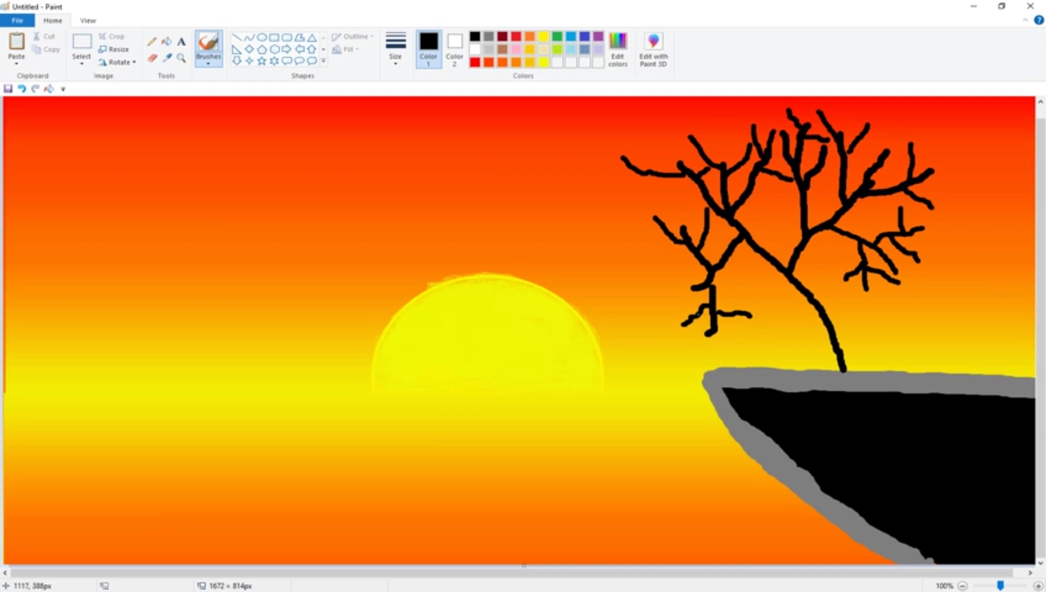
# Step: Paint finer twigs on the tree's low-hanging branches on both sides and on its middle-left branch
pyautogui.moveTo(693, 318); pyautogui.dragTo(673, 293)
pyautogui.moveTo(734, 311)
pyautogui.mouseDown()
pyautogui.moveTo(749, 288)
pyautogui.moveTo(748, 339)
pyautogui.mouseUp()
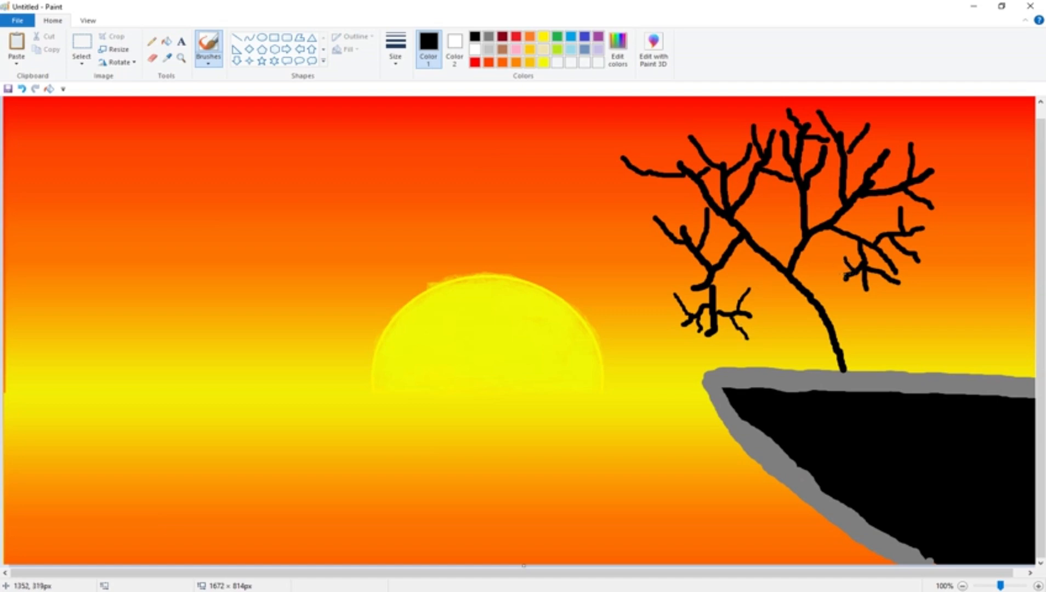
pyautogui.moveTo(847, 276); pyautogui.dragTo(853, 292)
pyautogui.moveTo(882, 265)
pyautogui.mouseDown()
pyautogui.moveTo(923, 234)
pyautogui.moveTo(901, 220)
pyautogui.moveTo(915, 201)
pyautogui.moveTo(881, 210)
pyautogui.mouseUp()
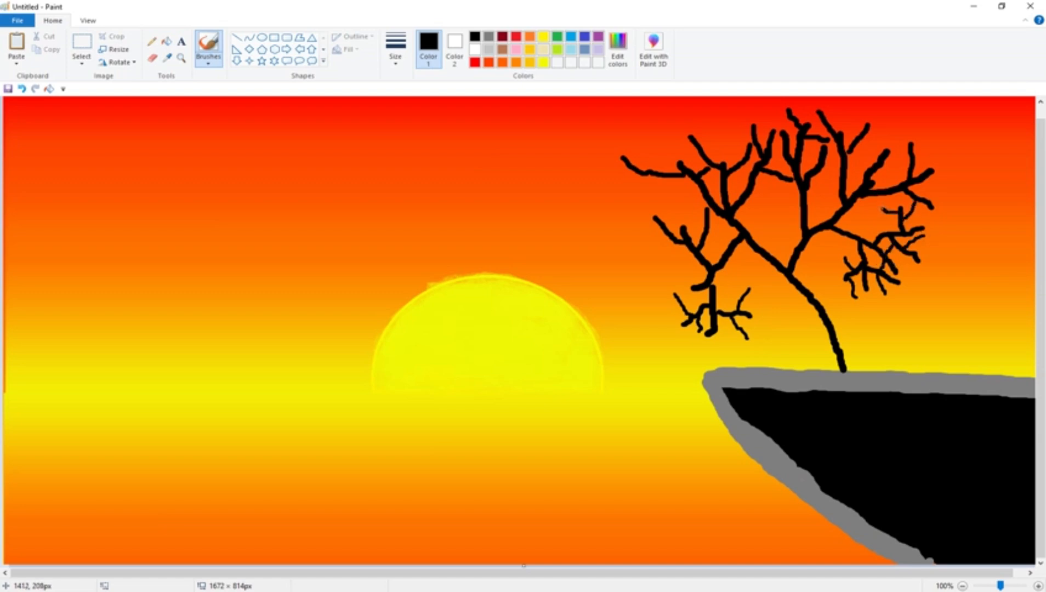
pyautogui.moveTo(708, 229)
pyautogui.mouseDown()
pyautogui.moveTo(727, 227)
pyautogui.moveTo(684, 209)
pyautogui.moveTo(666, 221)
pyautogui.moveTo(681, 208)
pyautogui.moveTo(631, 219)
pyautogui.mouseUp()
pyautogui.moveTo(687, 237)
pyautogui.mouseDown()
pyautogui.moveTo(696, 228)
pyautogui.moveTo(676, 226)
pyautogui.mouseUp()
pyautogui.moveTo(699, 285)
pyautogui.mouseDown()
pyautogui.moveTo(690, 269)
pyautogui.moveTo(703, 297)
pyautogui.moveTo(692, 300)
pyautogui.mouseUp()
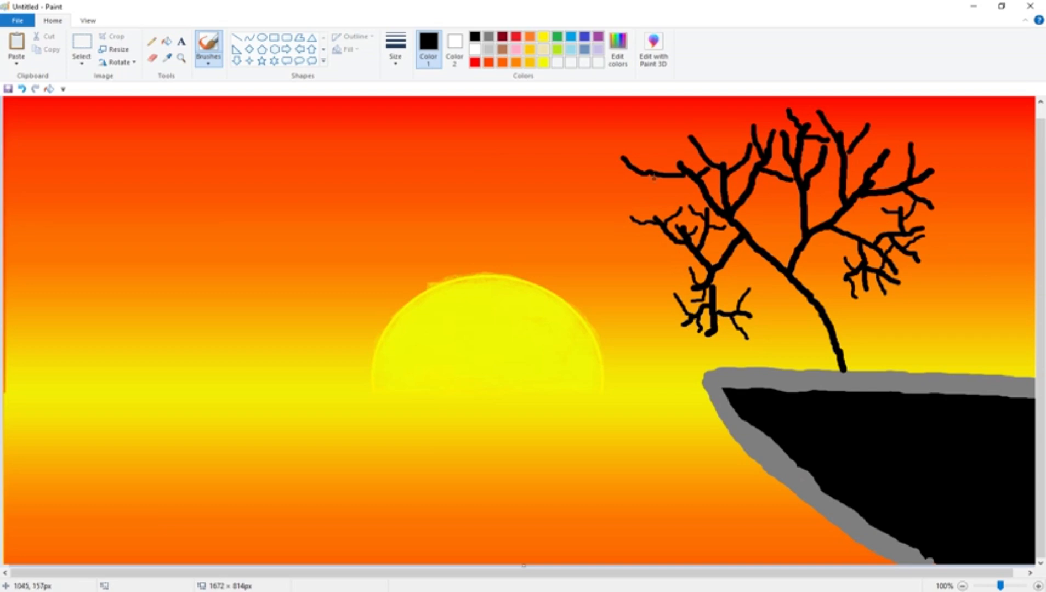
# Step: Fill out the upper crown with fine black twigs, from the far-left branch tip across the top to the far-right tips
pyautogui.moveTo(632, 166)
pyautogui.mouseDown()
pyautogui.moveTo(650, 144)
pyautogui.moveTo(601, 163)
pyautogui.mouseUp()
pyautogui.moveTo(697, 148)
pyautogui.mouseDown()
pyautogui.moveTo(718, 125)
pyautogui.moveTo(666, 136)
pyautogui.mouseUp()
pyautogui.moveTo(749, 163)
pyautogui.mouseDown()
pyautogui.moveTo(733, 159)
pyautogui.moveTo(731, 127)
pyautogui.moveTo(762, 147)
pyautogui.moveTo(736, 119)
pyautogui.mouseUp()
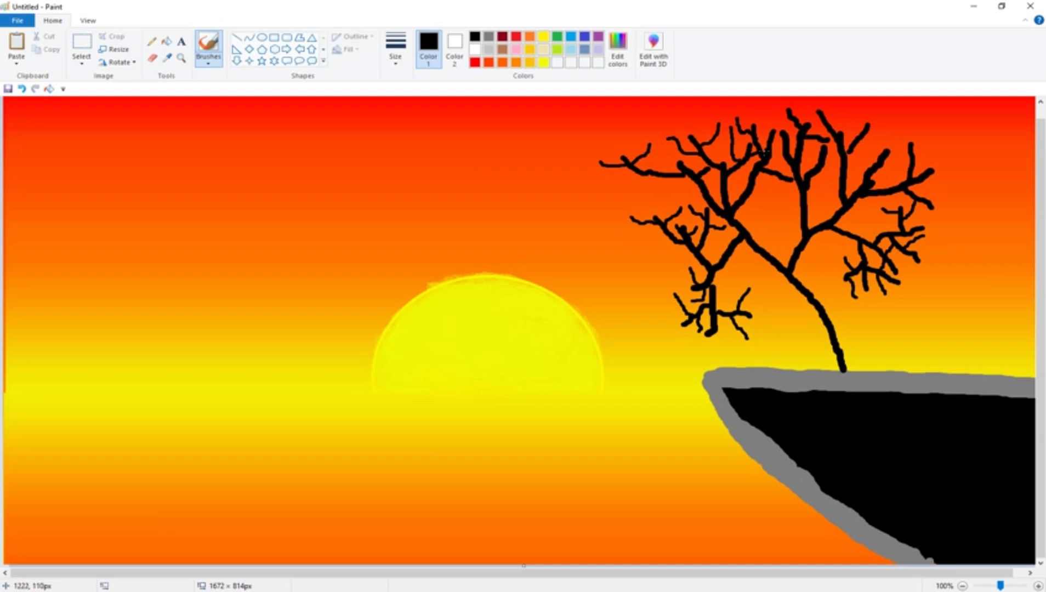
pyautogui.moveTo(763, 155)
pyautogui.mouseDown()
pyautogui.moveTo(771, 116)
pyautogui.moveTo(755, 127)
pyautogui.moveTo(755, 108)
pyautogui.moveTo(788, 112)
pyautogui.moveTo(786, 142)
pyautogui.moveTo(808, 97)
pyautogui.moveTo(820, 114)
pyautogui.moveTo(846, 94)
pyautogui.moveTo(815, 115)
pyautogui.moveTo(812, 147)
pyautogui.moveTo(839, 157)
pyautogui.moveTo(807, 165)
pyautogui.mouseUp()
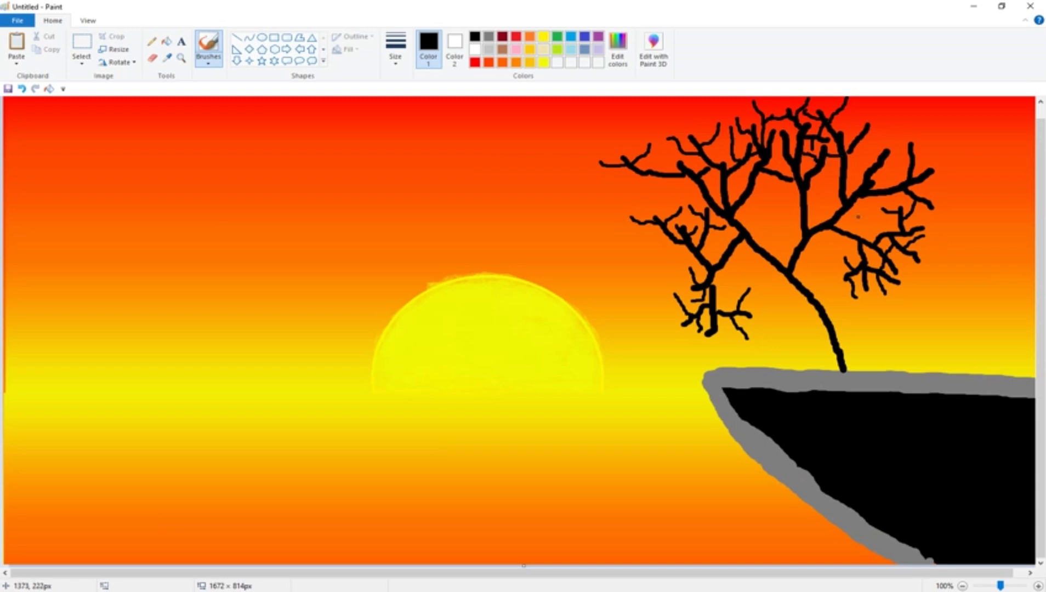
pyautogui.moveTo(859, 135)
pyautogui.mouseDown()
pyautogui.moveTo(849, 109)
pyautogui.moveTo(856, 141)
pyautogui.moveTo(885, 151)
pyautogui.moveTo(872, 165)
pyautogui.moveTo(860, 148)
pyautogui.moveTo(866, 163)
pyautogui.moveTo(911, 161)
pyautogui.moveTo(892, 130)
pyautogui.mouseUp()
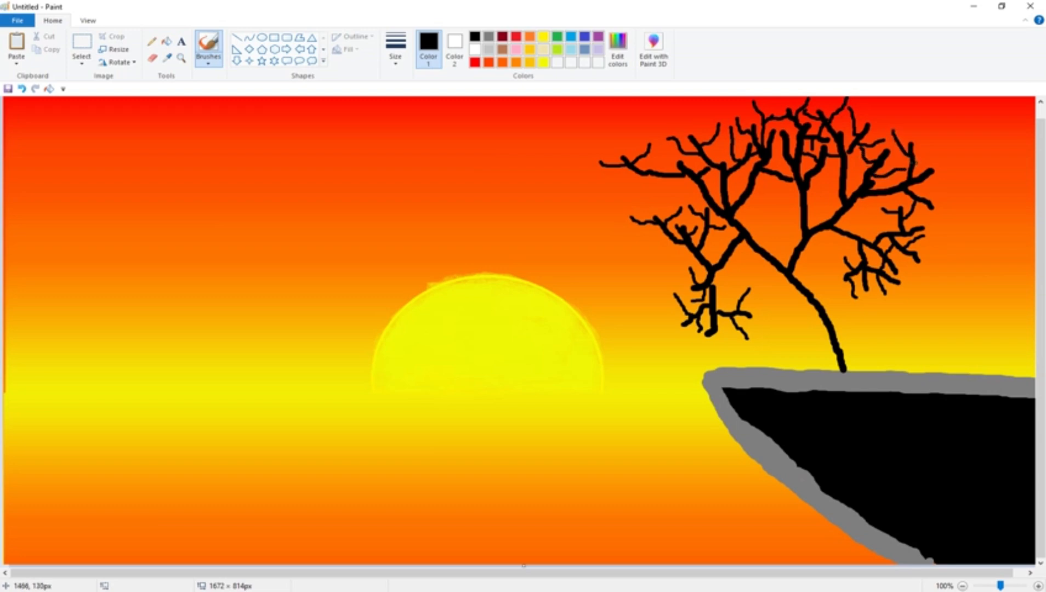
pyautogui.moveTo(916, 167); pyautogui.dragTo(932, 147)
pyautogui.moveTo(926, 193); pyautogui.dragTo(950, 185)
# Step: Extend the tree's two outermost left branches toward the upper left with fine forked black twigs
pyautogui.moveTo(661, 220); pyautogui.dragTo(656, 196)
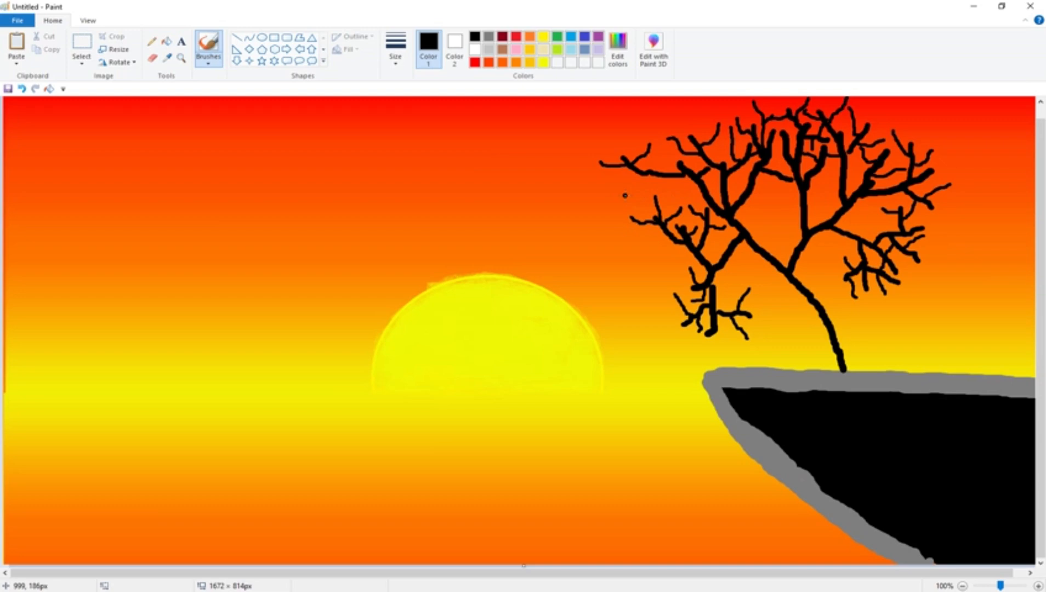
pyautogui.moveTo(659, 220); pyautogui.dragTo(645, 192)
pyautogui.moveTo(642, 205)
pyautogui.mouseDown()
pyautogui.moveTo(620, 189)
pyautogui.moveTo(612, 132)
pyautogui.moveTo(586, 132)
pyautogui.moveTo(639, 117)
pyautogui.mouseUp()
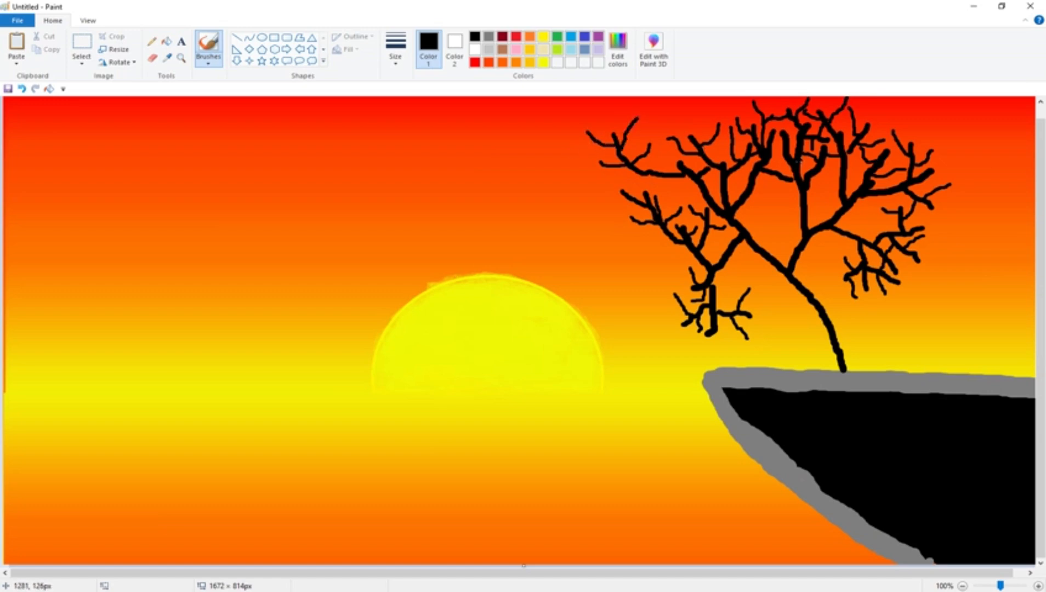